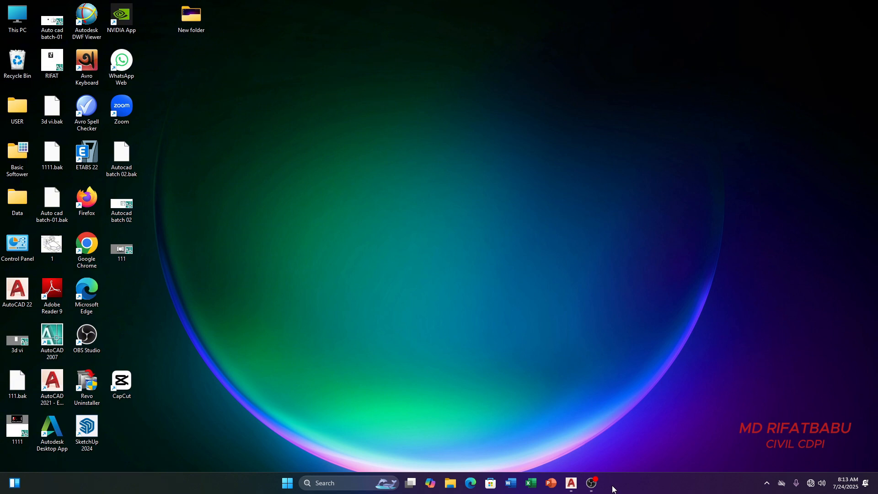
# Switch to the open Drawing1.dwg window in AutoCAD 2021
pyautogui.moveTo(578, 490)
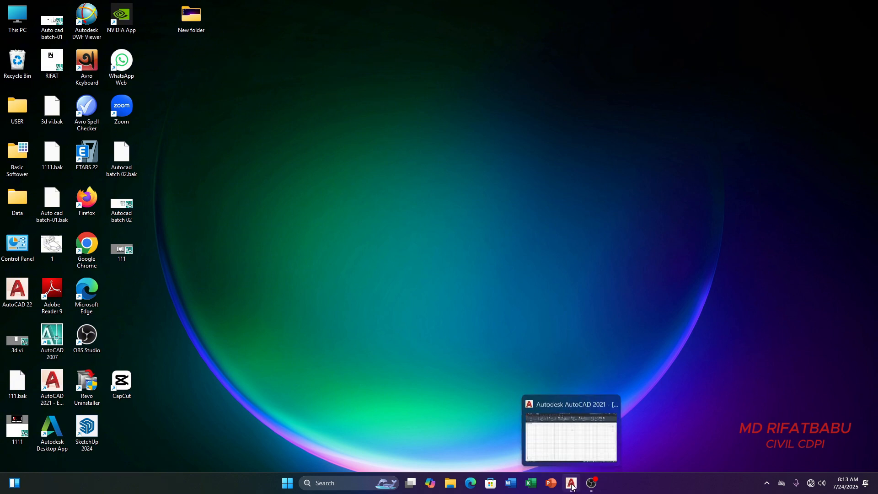
pyautogui.click(569, 435)
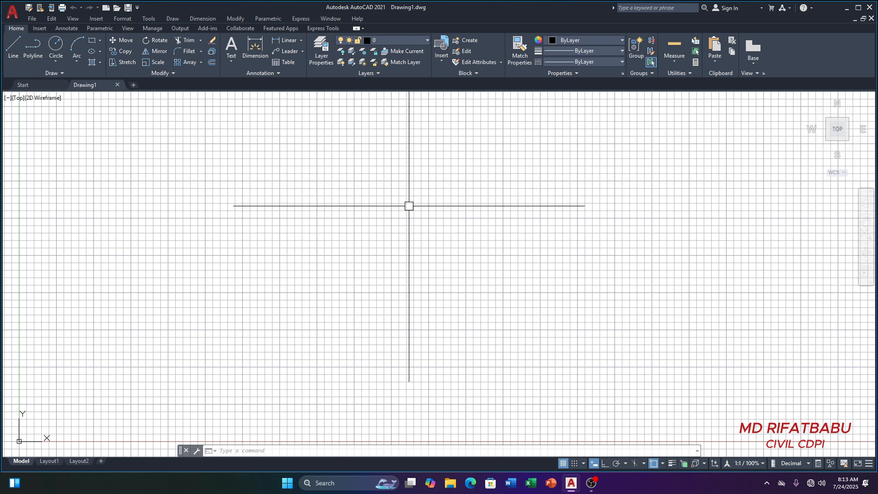
pyautogui.scroll(-2, 443, 227)
pyautogui.scroll(2, 453, 217)
pyautogui.scroll(-2, 458, 210)
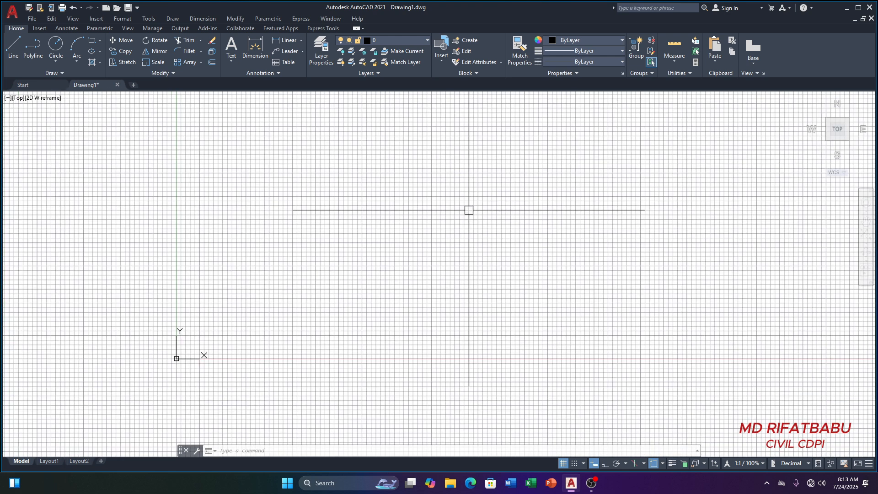
pyautogui.scroll(2, 469, 206)
pyautogui.press('Escape')
pyautogui.press('Escape')
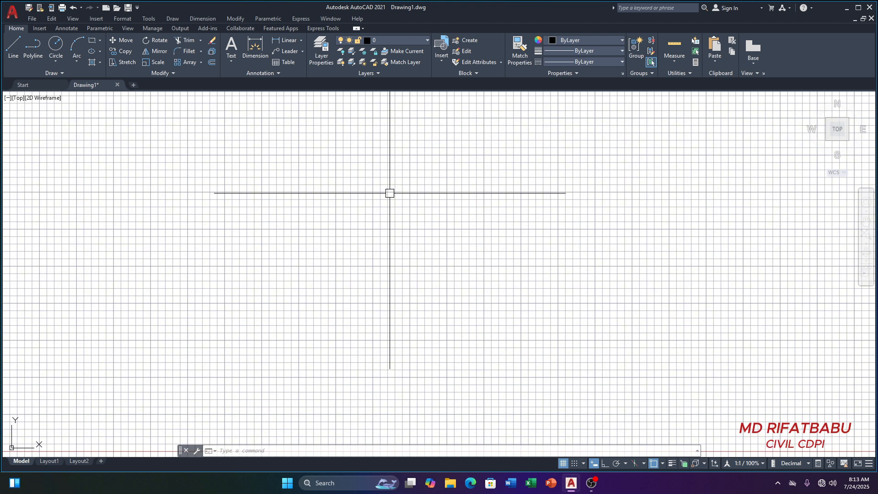
# Configure the drawing units with Architectural length type, 0'-0 1/2" length precision and Inches as the insertion scale
pyautogui.write('UN')
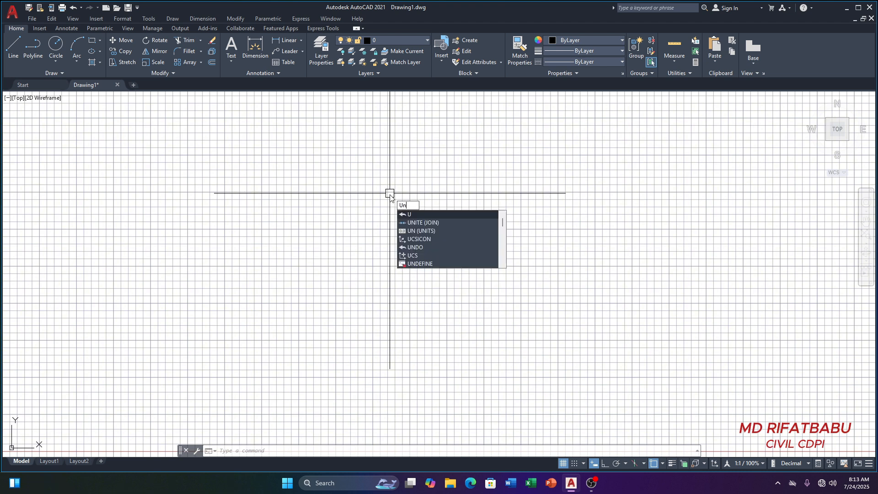
pyautogui.press('Return')
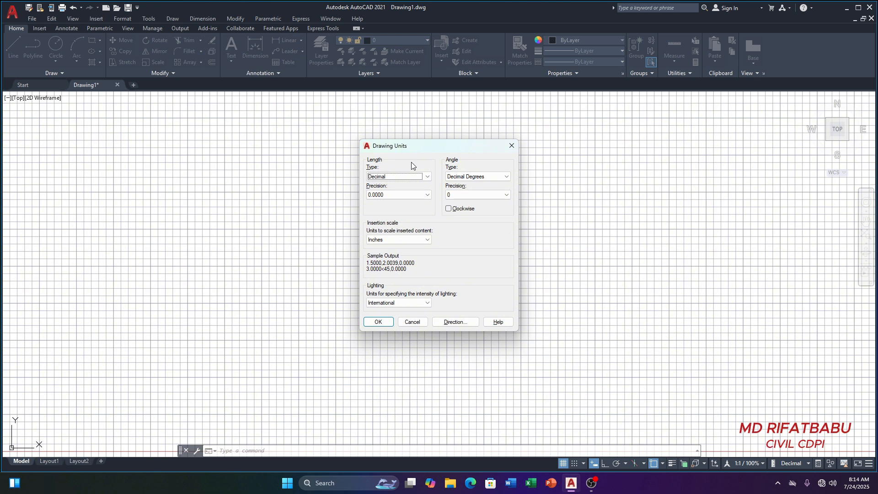
pyautogui.click(412, 177)
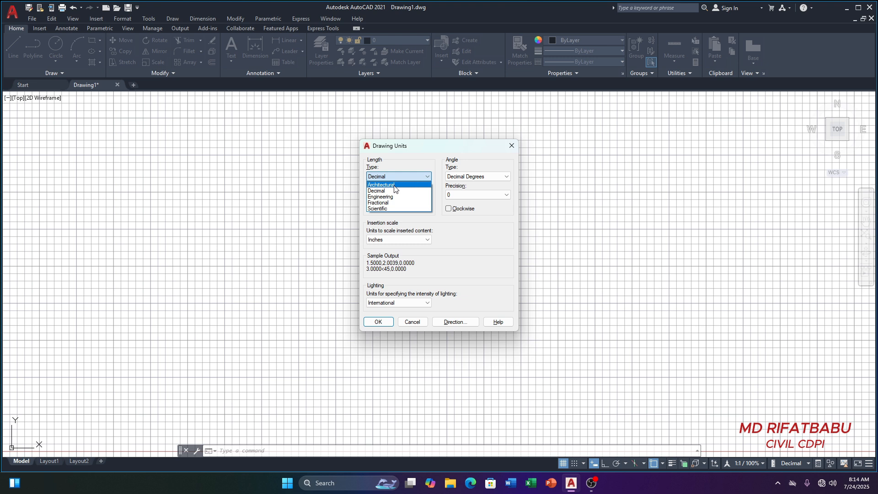
pyautogui.click(395, 188)
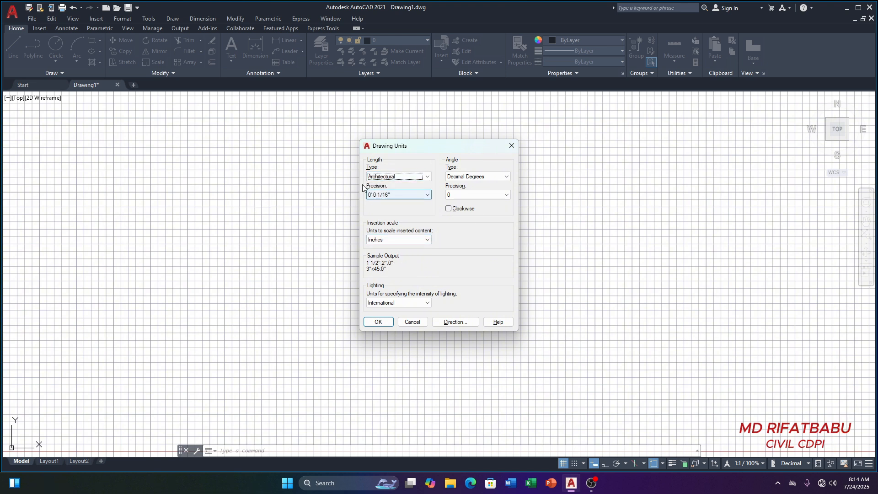
pyautogui.click(390, 196)
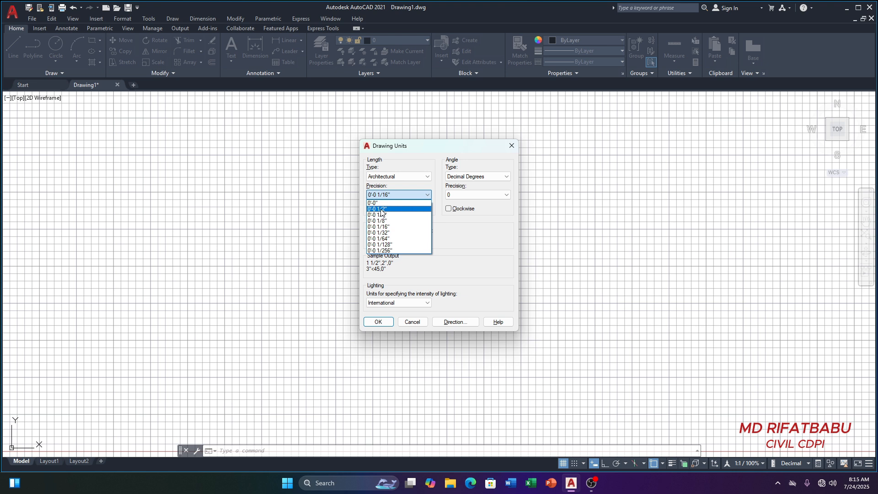
pyautogui.click(381, 209)
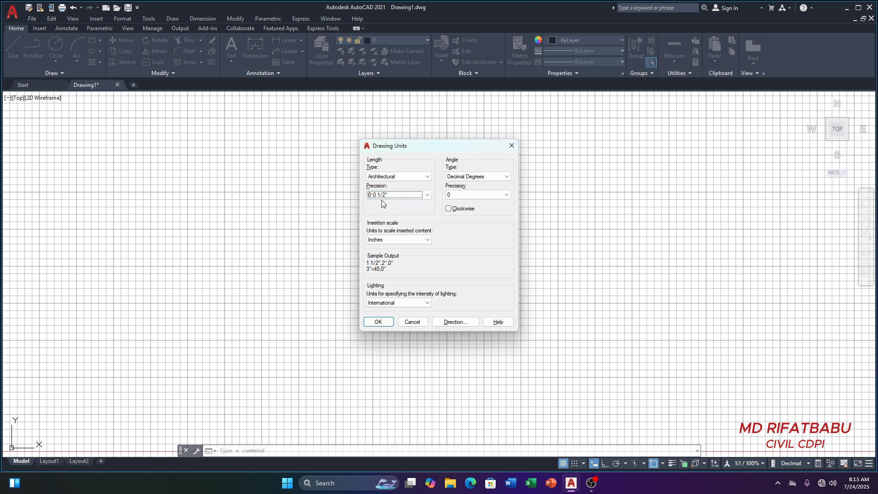
pyautogui.click(388, 241)
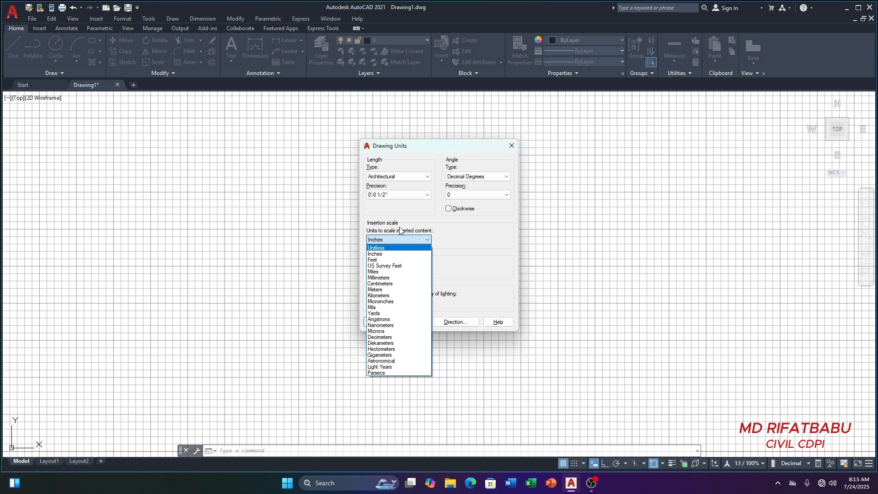
pyautogui.click(390, 255)
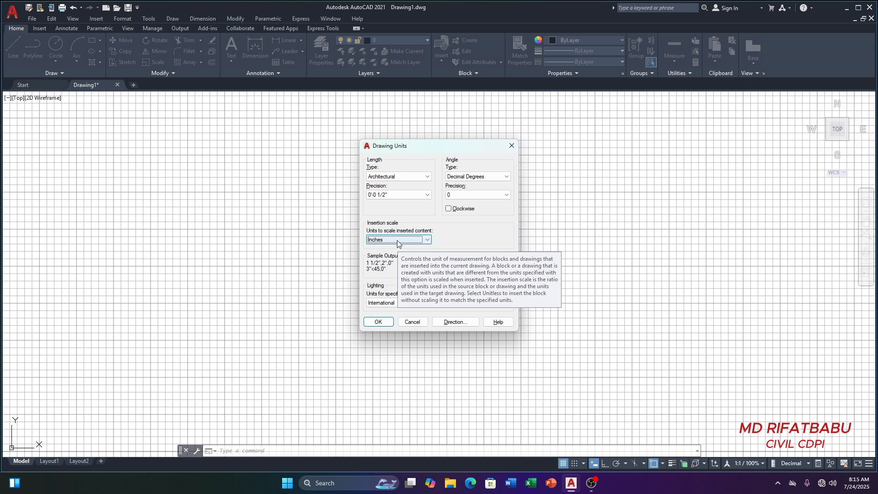
# Try Feet as the insertion scale unit and return it to Inches
pyautogui.click(398, 241)
pyautogui.click(390, 260)
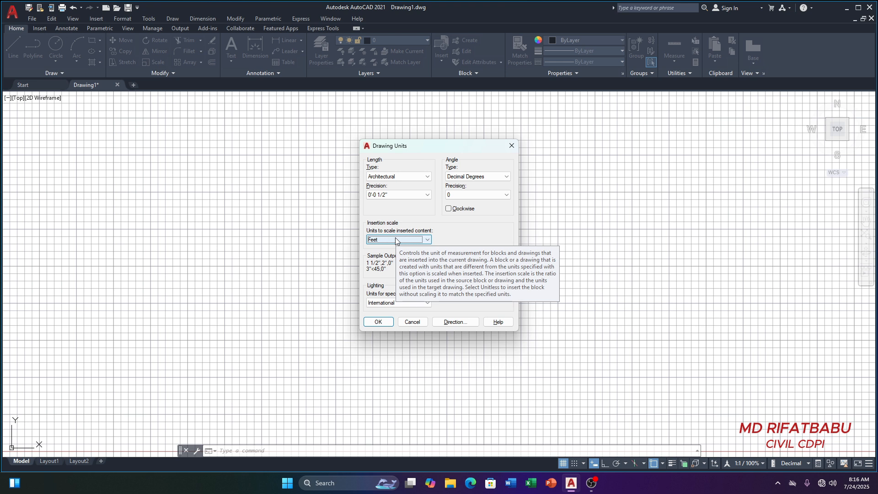
pyautogui.click(391, 239)
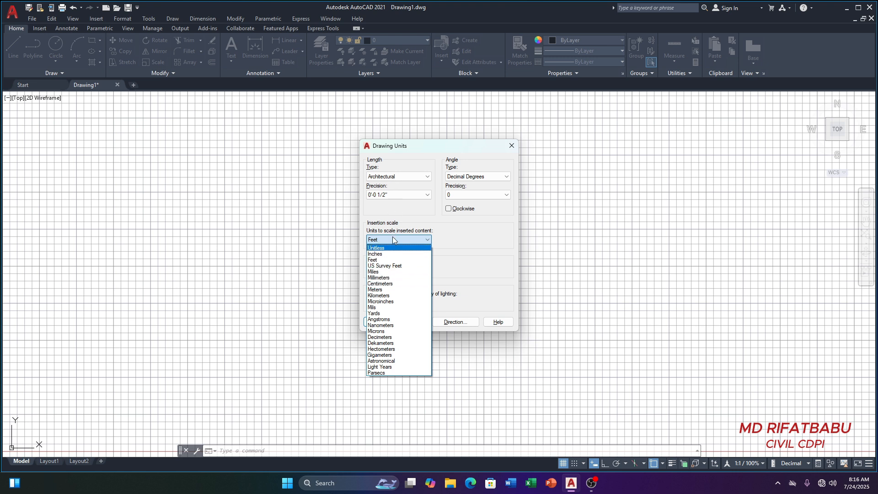
pyautogui.click(384, 255)
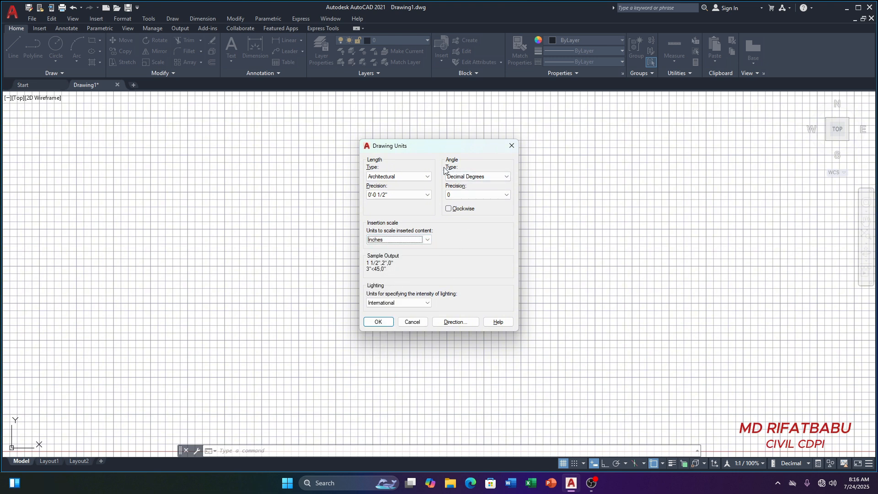
# Choose Decimal Degrees as the angle type and apply the drawing units
pyautogui.click(461, 178)
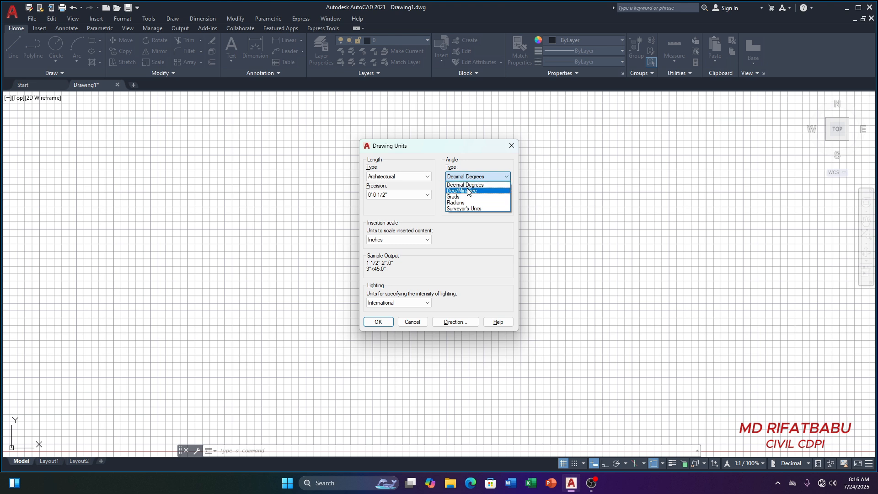
pyautogui.click(477, 185)
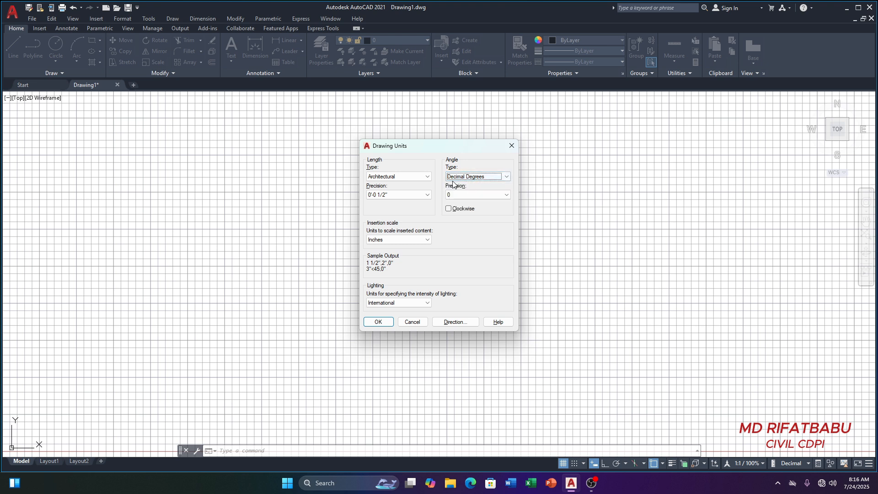
pyautogui.click(379, 322)
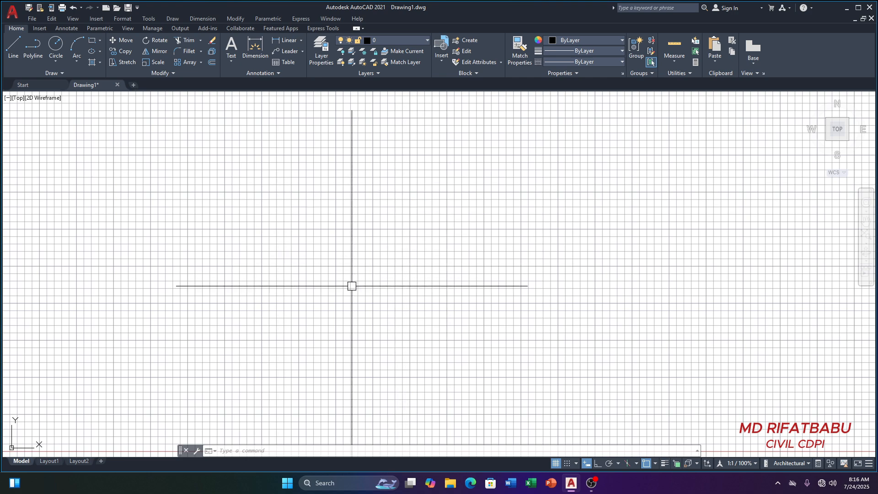
pyautogui.scroll(-10, 353, 256)
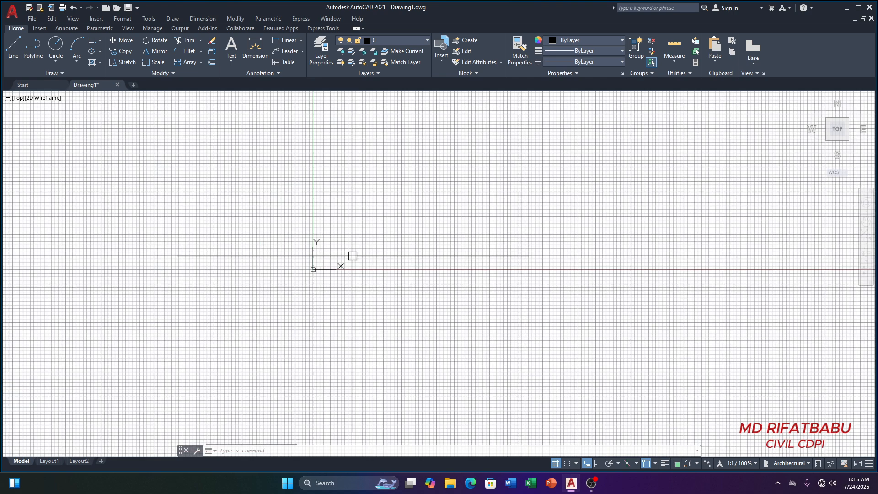
pyautogui.scroll(6, 637, 170)
pyautogui.scroll(-10, 574, 199)
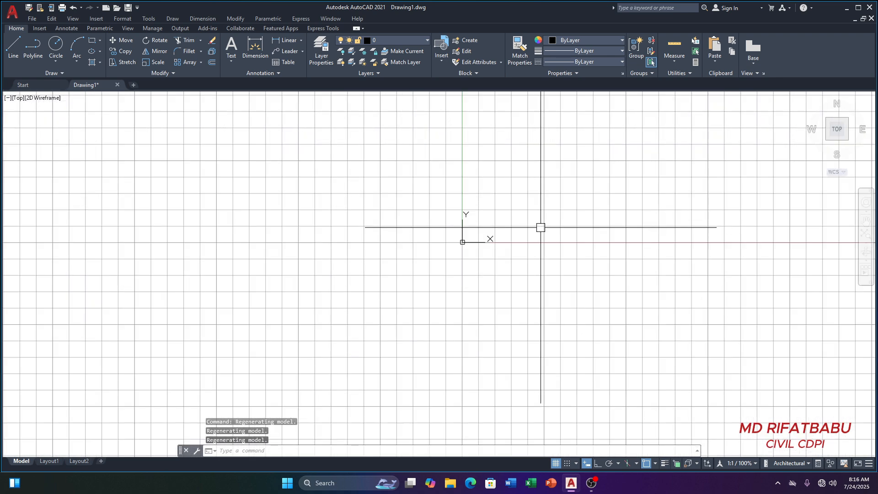
pyautogui.scroll(-4, 541, 228)
pyautogui.moveTo(662, 183); pyautogui.dragTo(275, 304, button='middle')
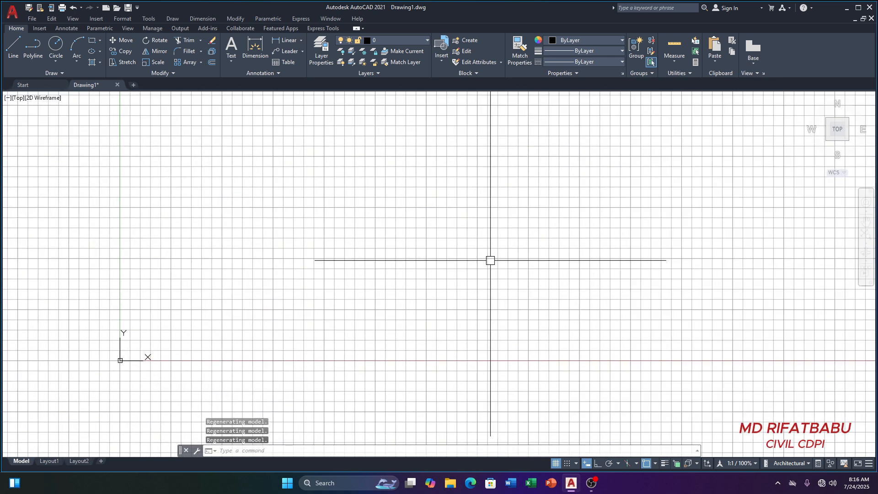
pyautogui.scroll(2, 410, 277)
pyautogui.moveTo(411, 277); pyautogui.dragTo(557, 255, button='middle')
pyautogui.scroll(-7, 563, 251)
pyautogui.scroll(8, 631, 204)
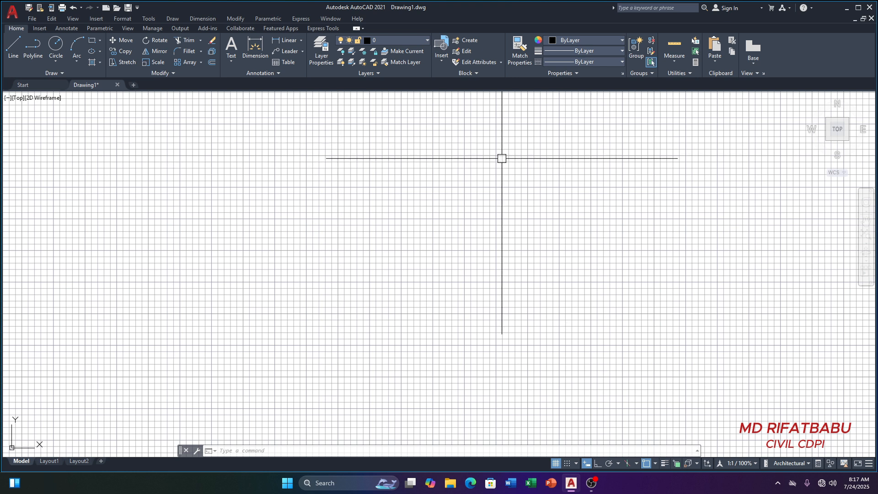
pyautogui.press('Escape')
pyautogui.press('Escape')
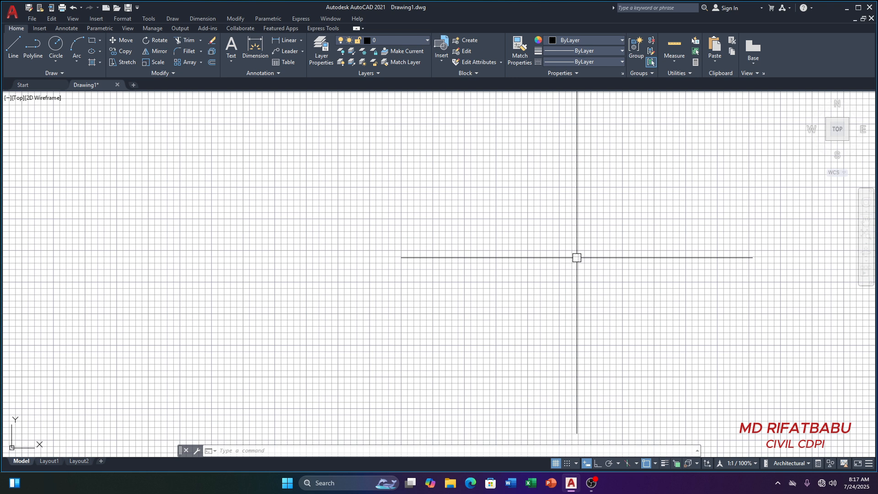
# Set the model space limits with the lower-left corner at 0,0 and the upper-right corner at 100',100'
pyautogui.write('LI')
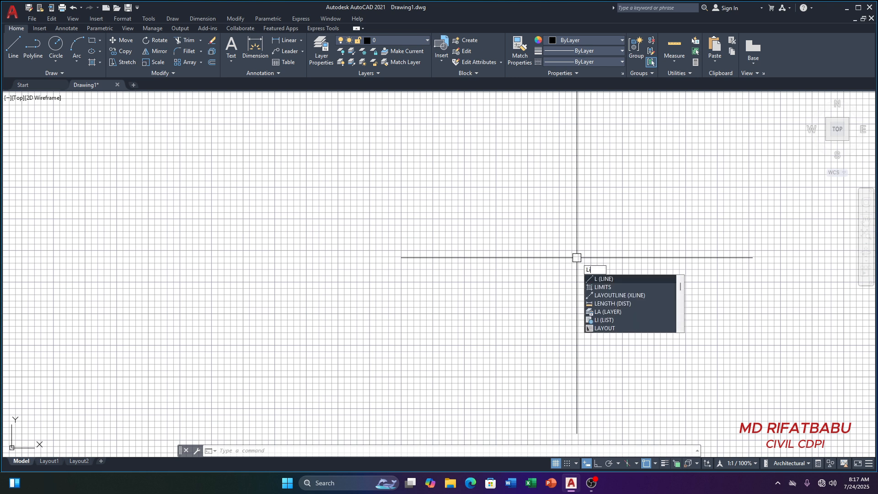
pyautogui.write('mits')
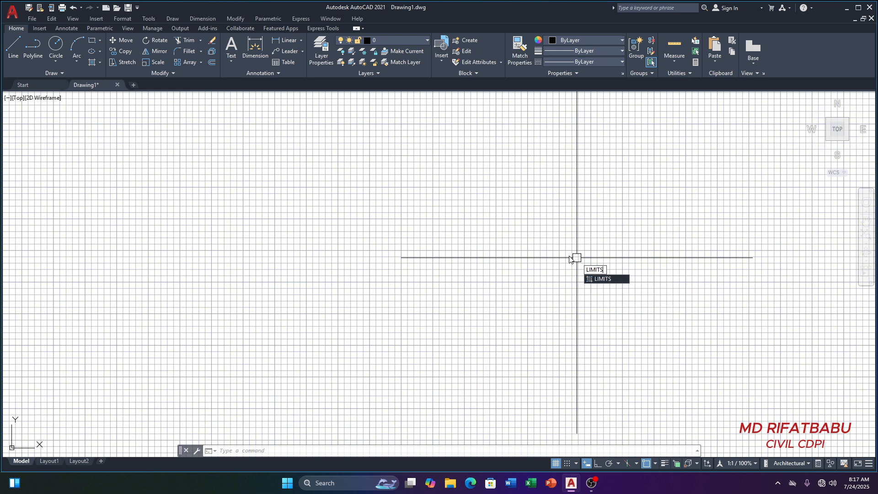
pyautogui.press('Return')
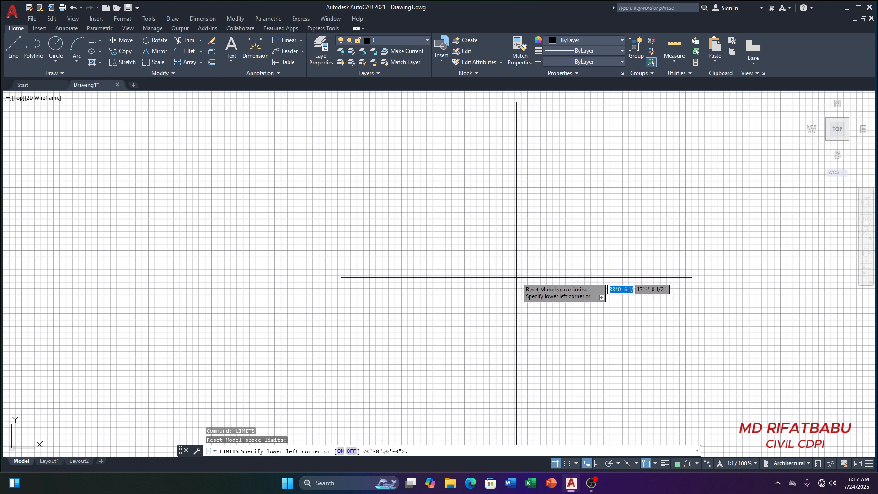
pyautogui.write('0')
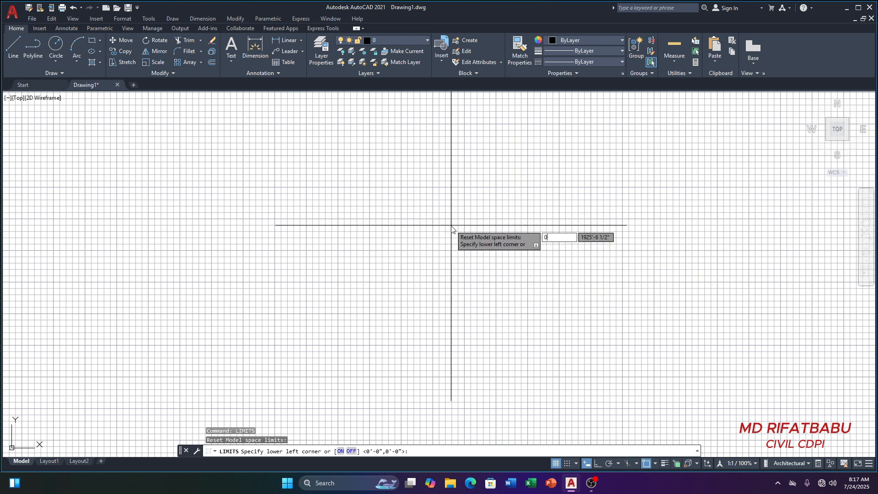
pyautogui.press('Tab')
pyautogui.write('0')
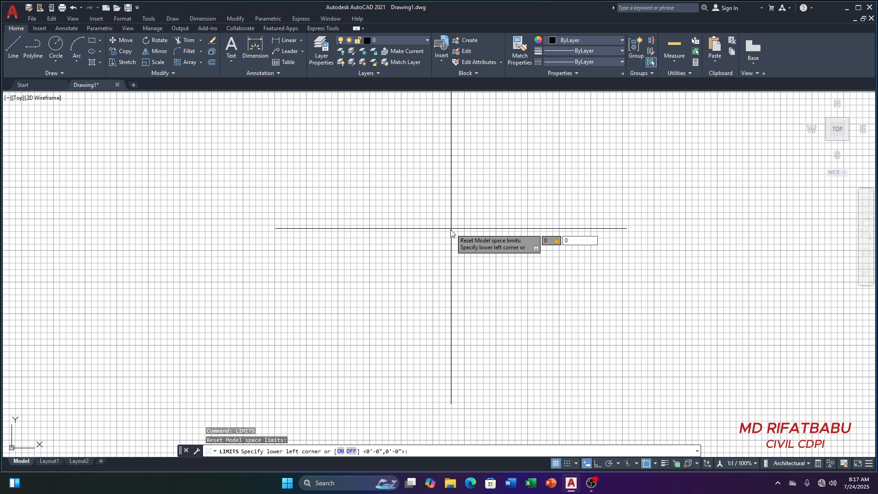
pyautogui.press('Return')
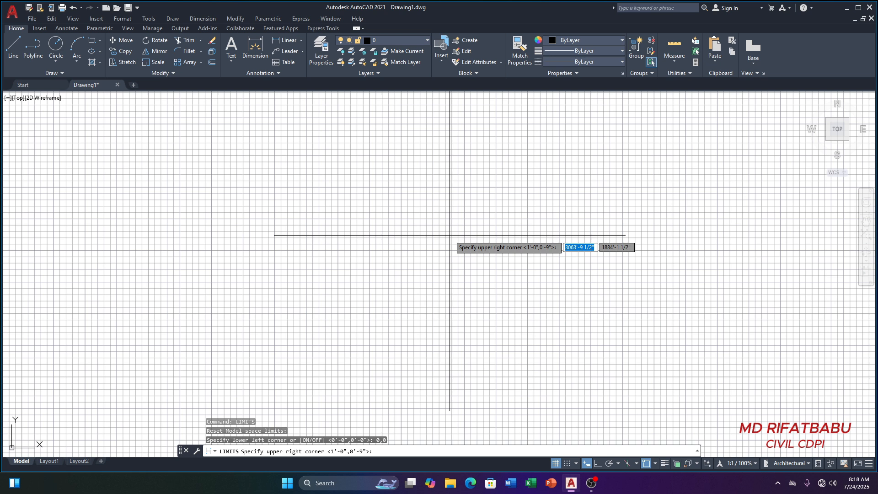
pyautogui.write('100')
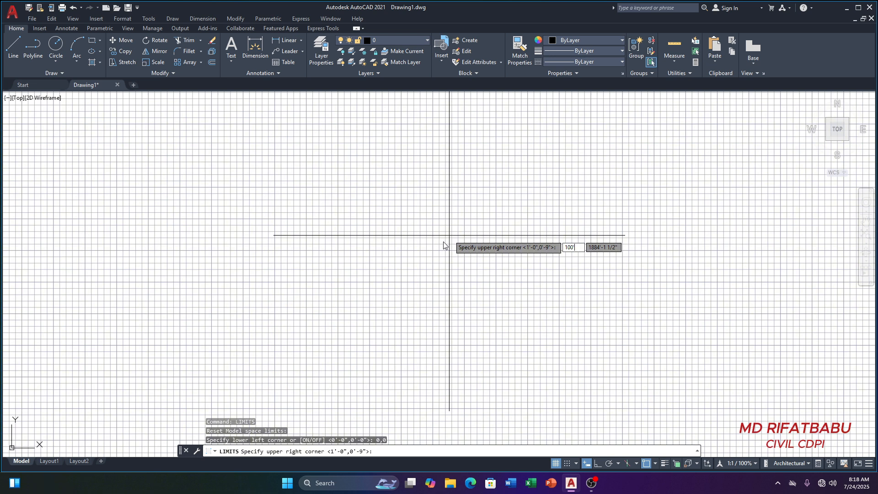
pyautogui.press('Tab')
pyautogui.write('10')
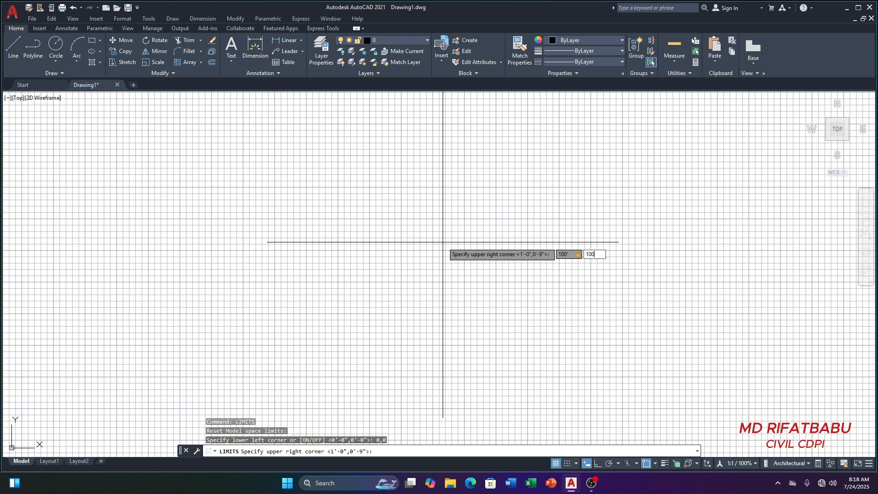
pyautogui.press('Return')
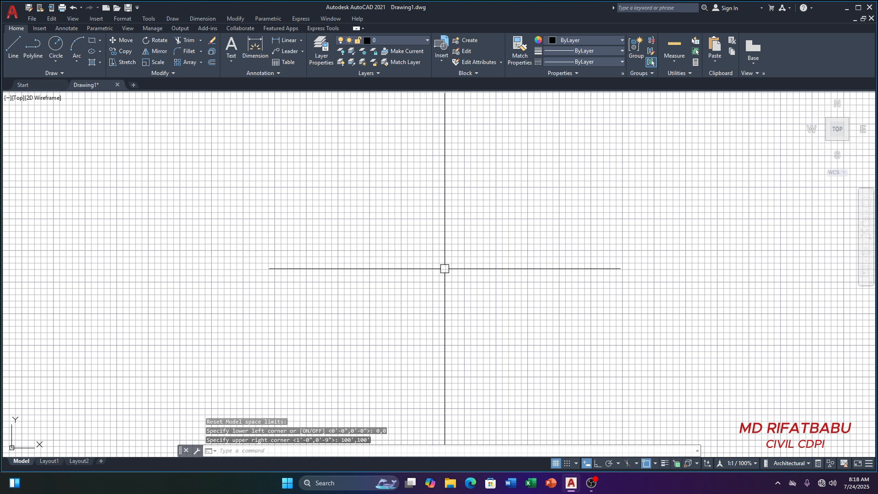
pyautogui.scroll(-4, 478, 297)
pyautogui.scroll(3, 478, 297)
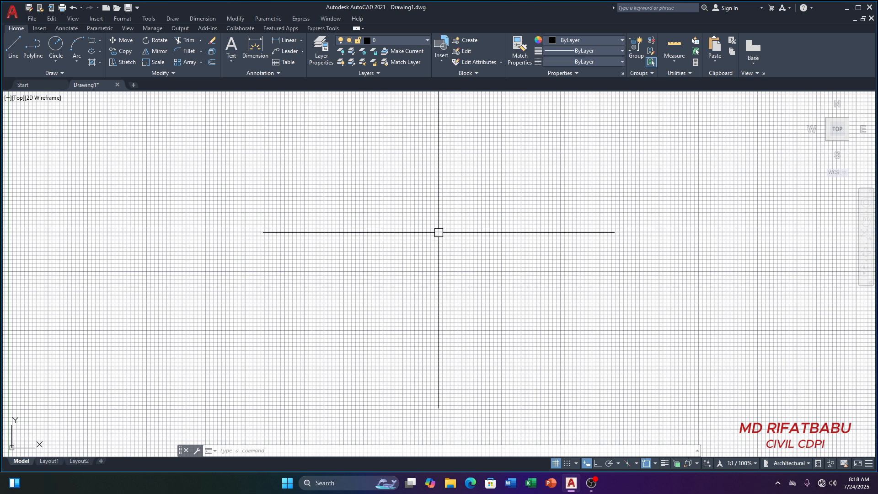
pyautogui.scroll(-3, 545, 239)
pyautogui.scroll(2, 548, 242)
pyautogui.scroll(2, 510, 244)
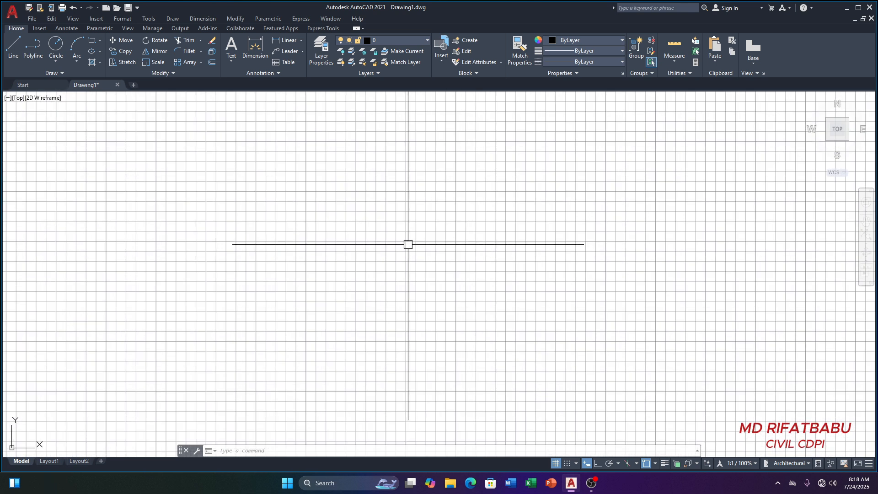
pyautogui.press('Escape')
pyautogui.press('Escape')
pyautogui.press('Escape')
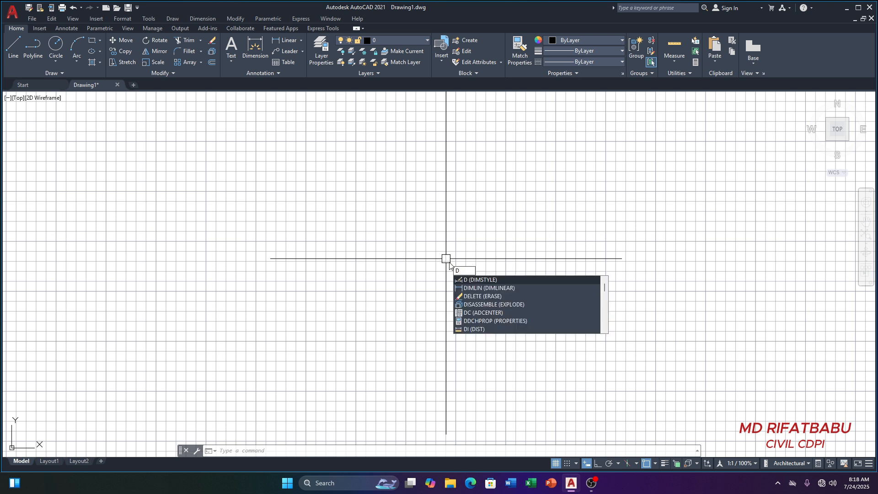
# Modify the Standard dimension style's primary units to Architectural format with 0'-0 1/2" precision
pyautogui.press('Return')
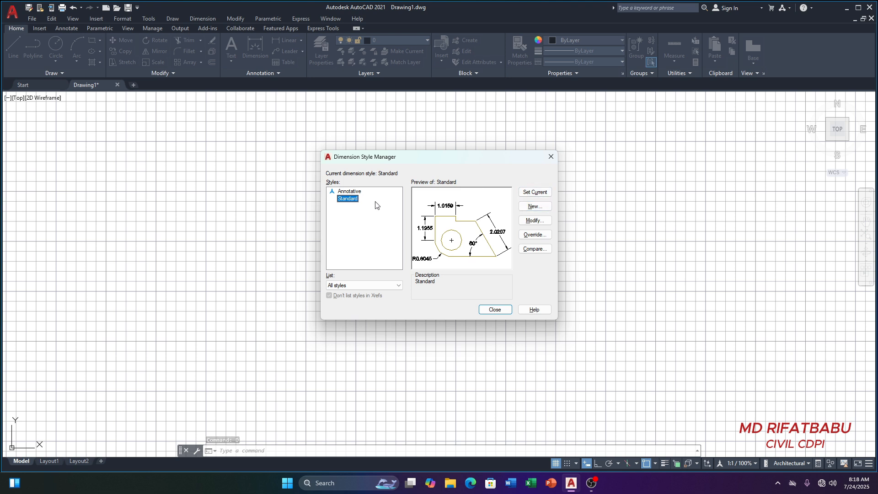
pyautogui.click(542, 224)
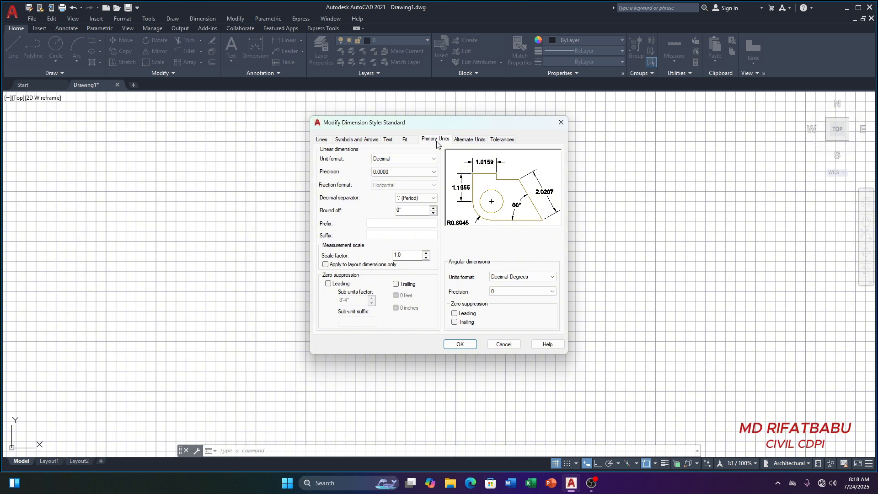
pyautogui.click(415, 160)
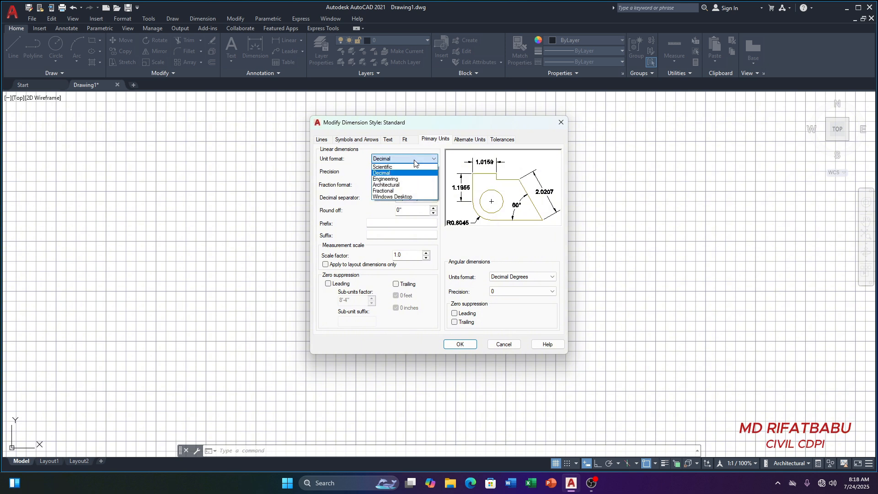
pyautogui.click(406, 185)
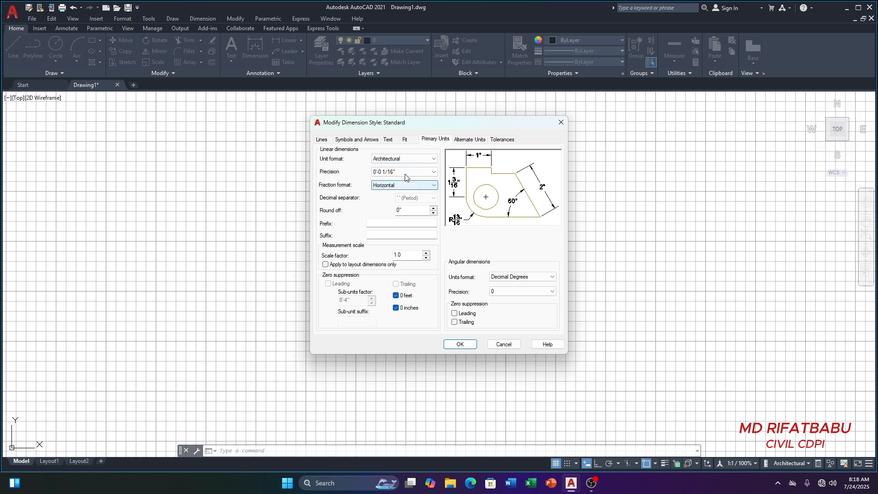
pyautogui.click(406, 173)
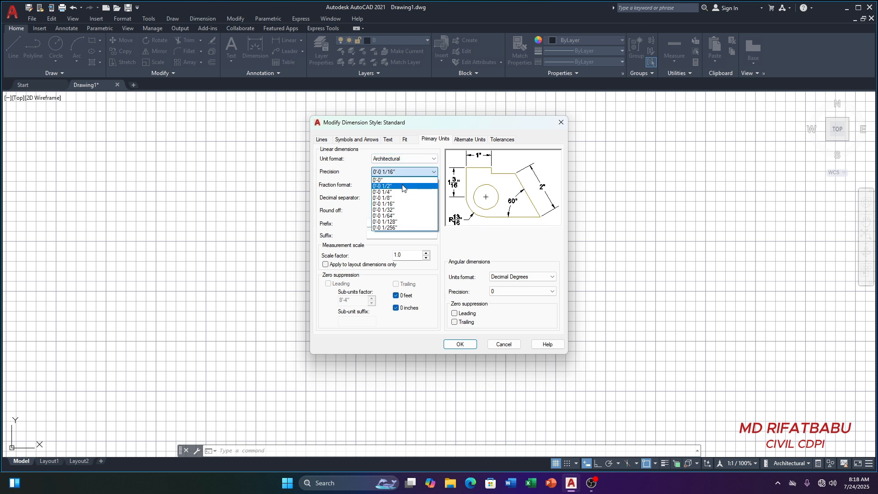
pyautogui.click(403, 187)
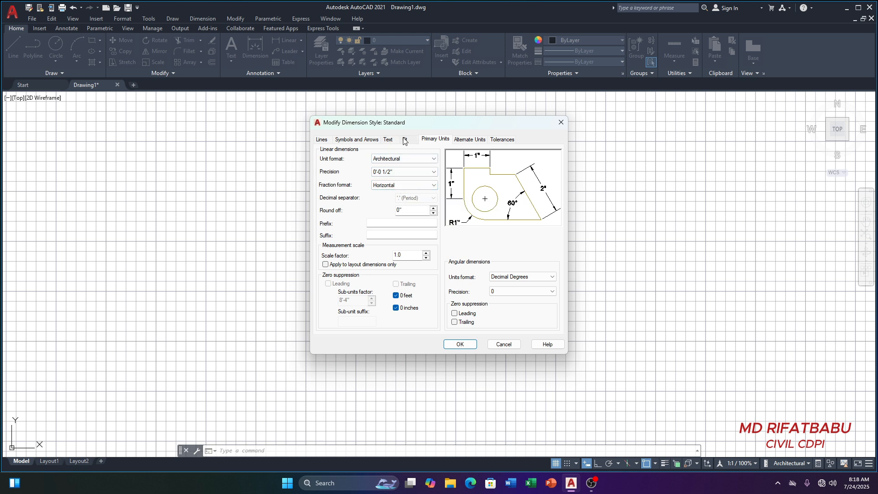
# Open the text style used by the Standard dimension style for editing
pyautogui.click(390, 141)
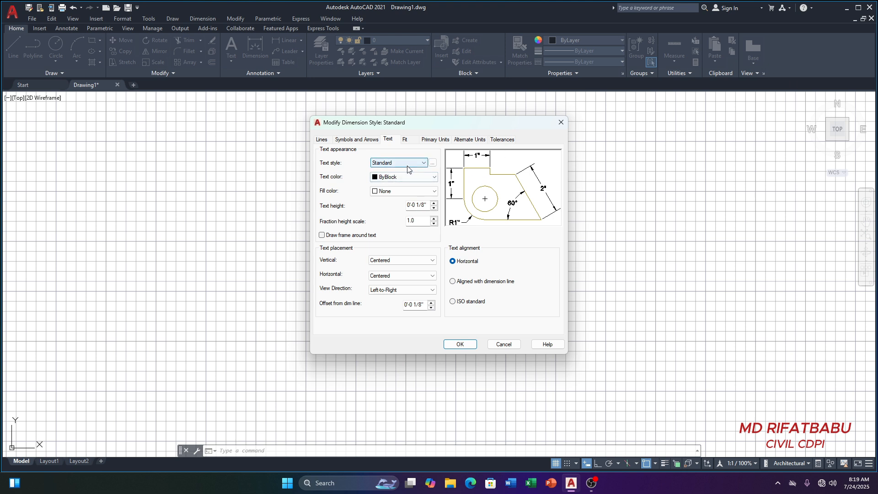
pyautogui.click(432, 163)
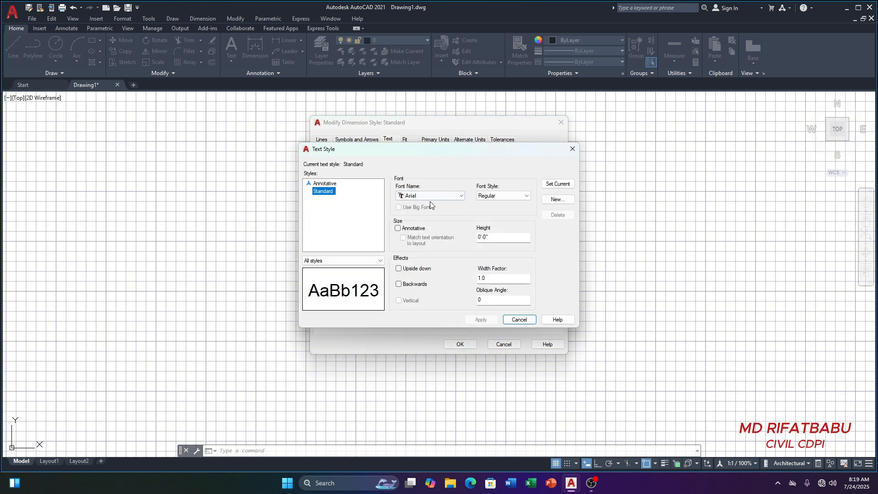
# Try Arial Baltic as the Standard text style's font, browse the other fonts and return it to Arial
pyautogui.click(427, 195)
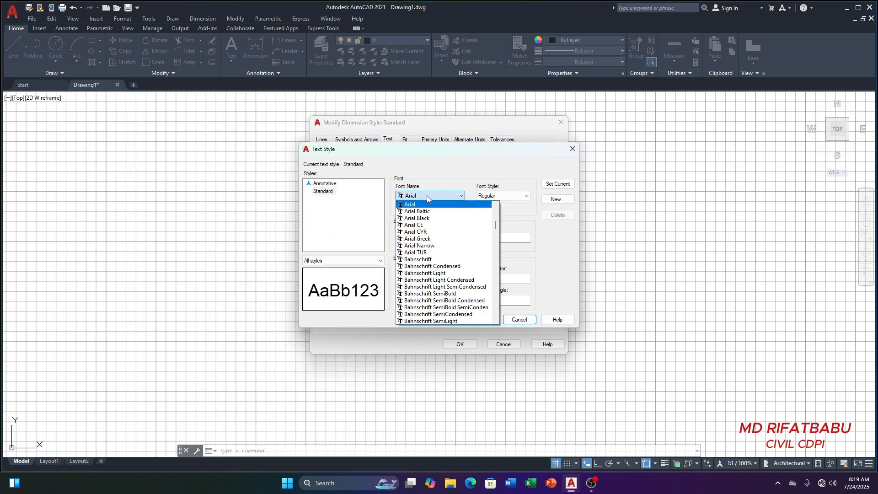
pyautogui.click(417, 211)
pyautogui.click(427, 196)
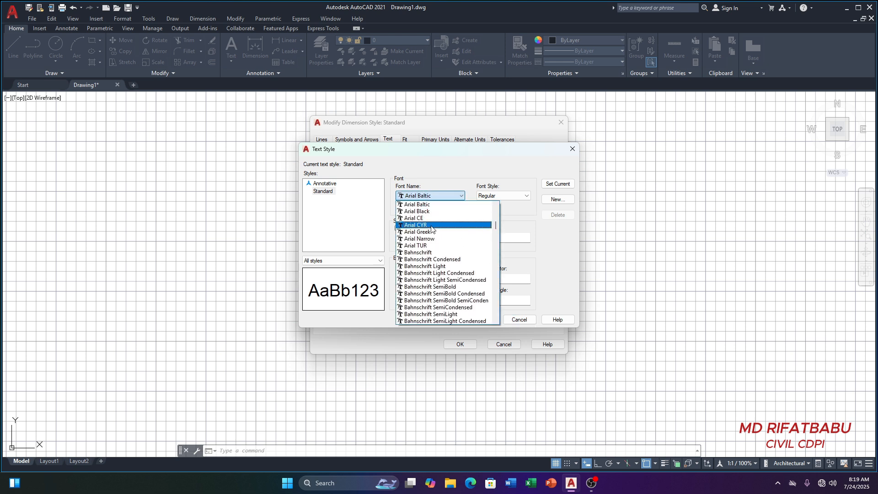
pyautogui.scroll(-12, 435, 247)
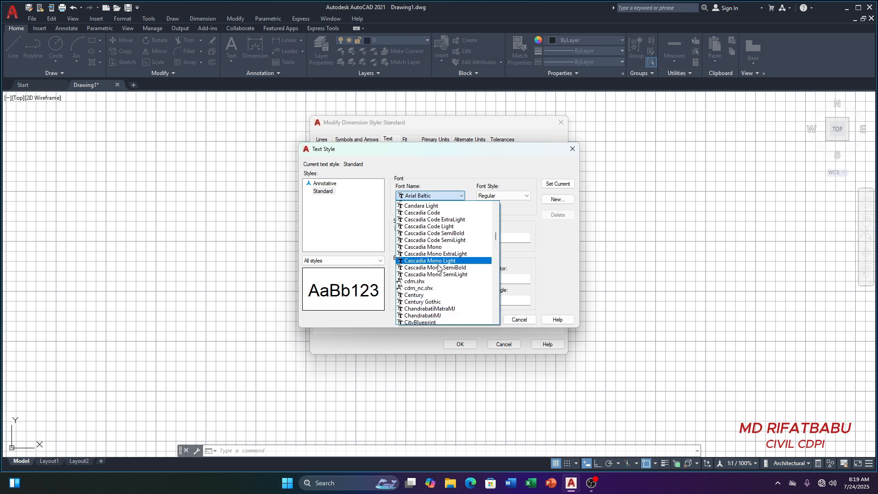
pyautogui.scroll(-15, 435, 269)
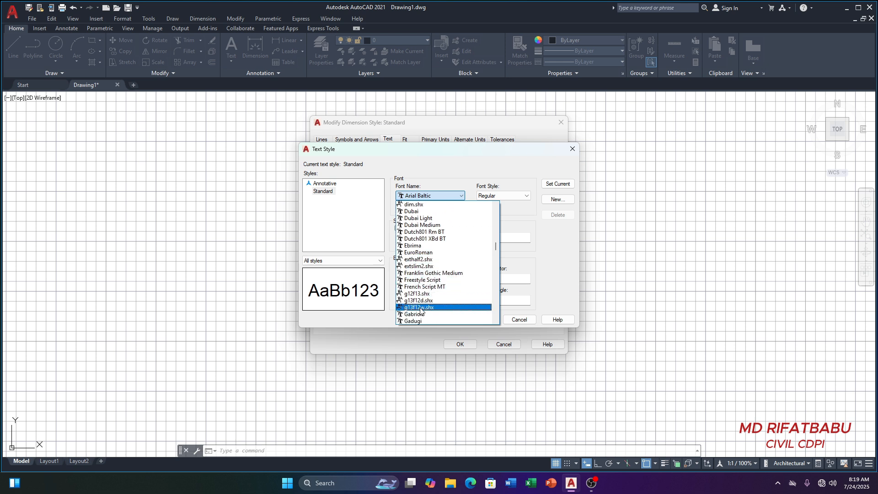
pyautogui.scroll(-1, 433, 253)
pyautogui.scroll(4, 430, 247)
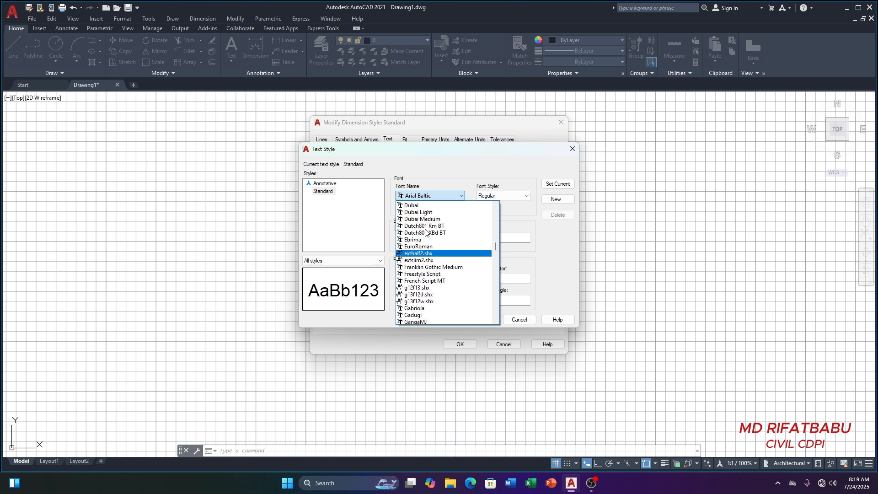
pyautogui.scroll(15, 424, 230)
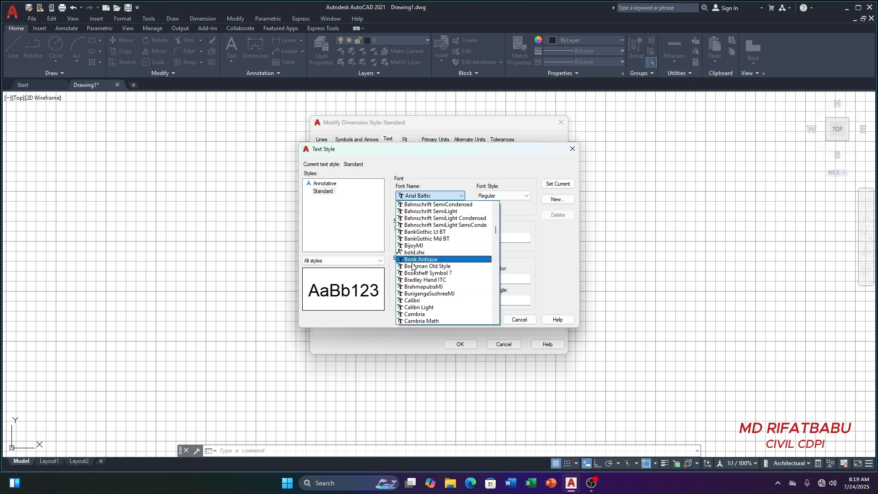
pyautogui.scroll(6, 419, 256)
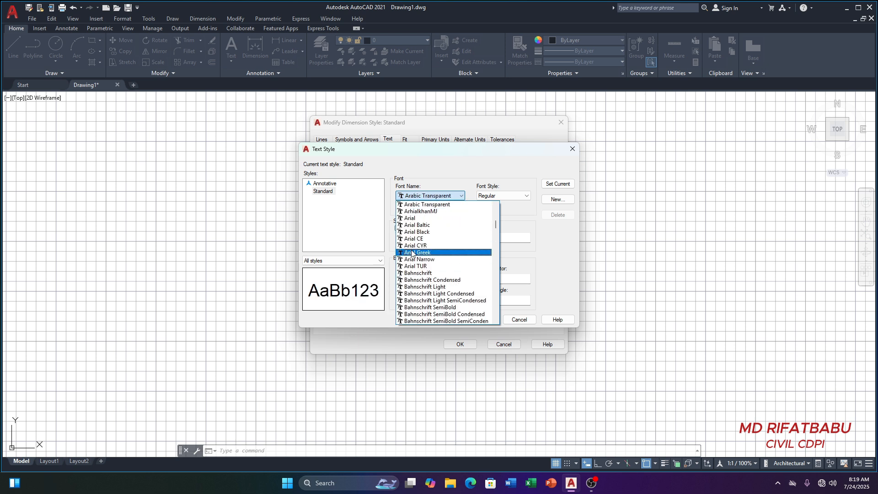
pyautogui.click(418, 219)
# Set the Standard text style's height to 5", make it current, and align dimension text with the dimension line
pyautogui.click(510, 196)
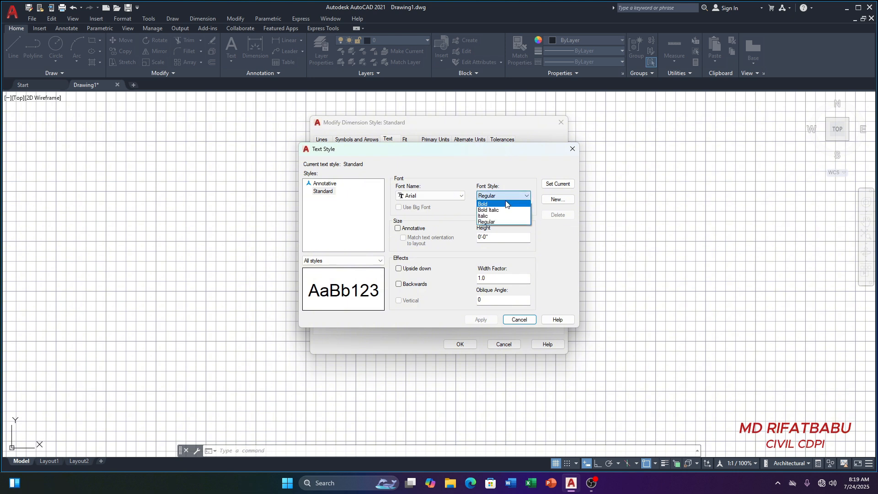
pyautogui.click(498, 242)
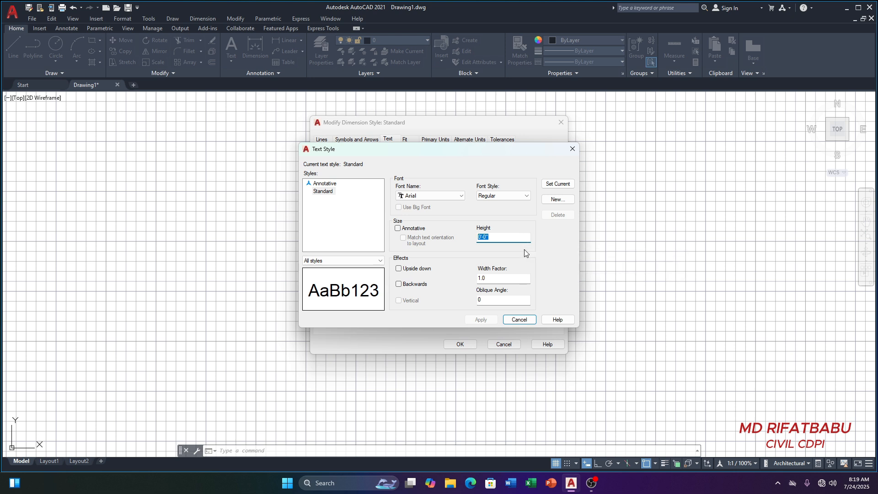
pyautogui.write('5')
pyautogui.press('Return')
pyautogui.click(559, 183)
pyautogui.click(512, 319)
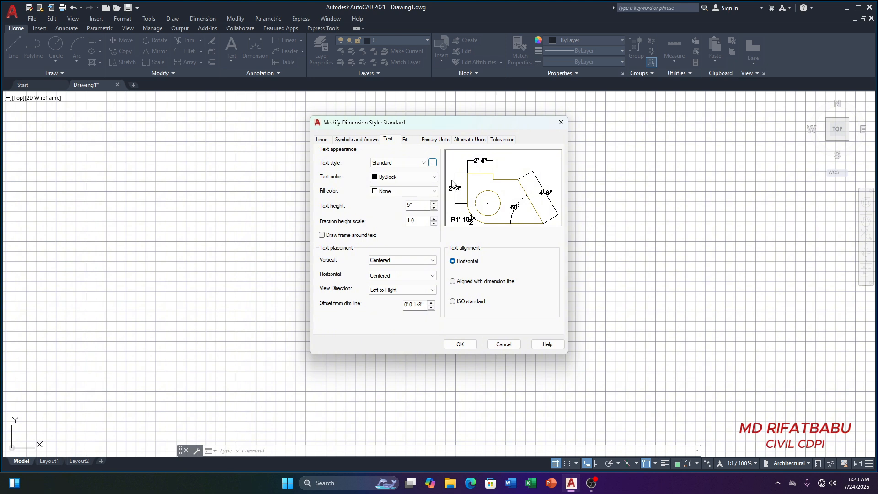
pyautogui.click(453, 281)
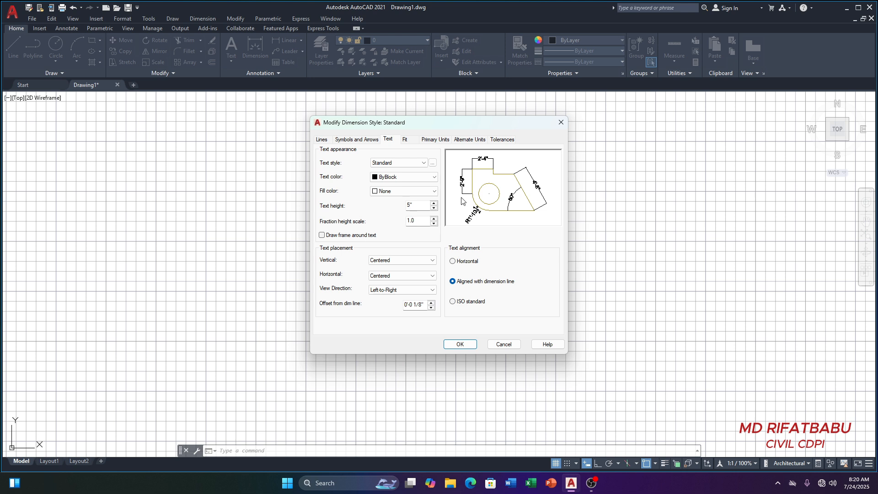
# Set the dimension style's first and second arrowheads to Architectural tick with an arrow size of 5"
pyautogui.click(351, 143)
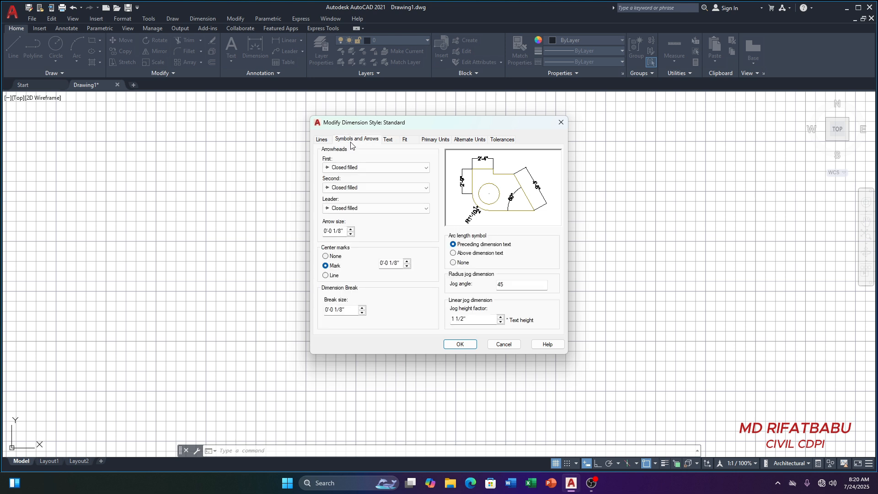
pyautogui.click(371, 168)
pyautogui.click(361, 209)
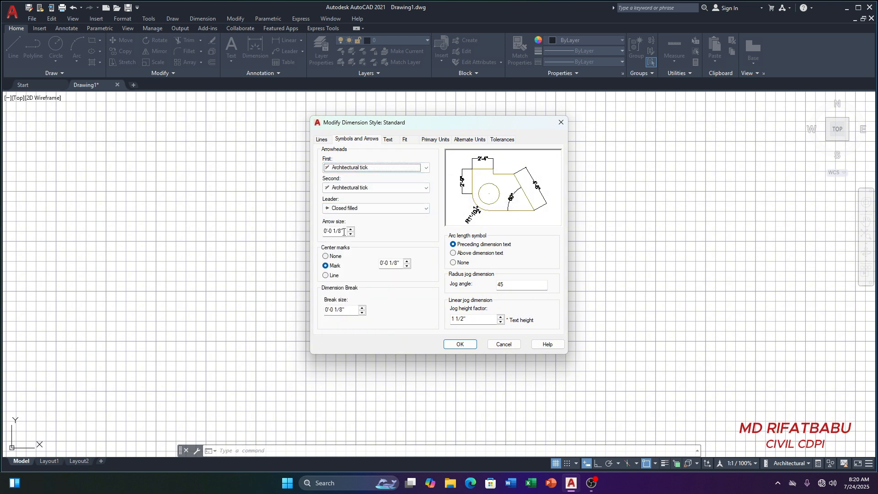
pyautogui.moveTo(345, 232); pyautogui.dragTo(293, 241)
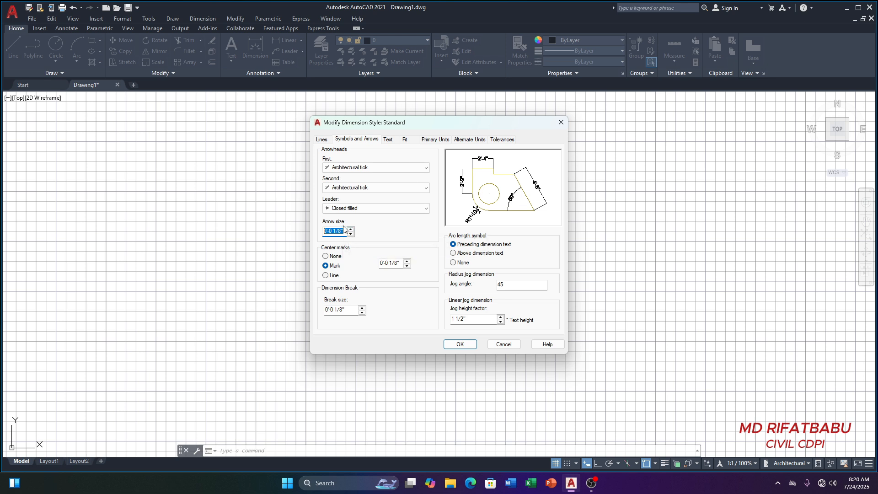
pyautogui.write('6"')
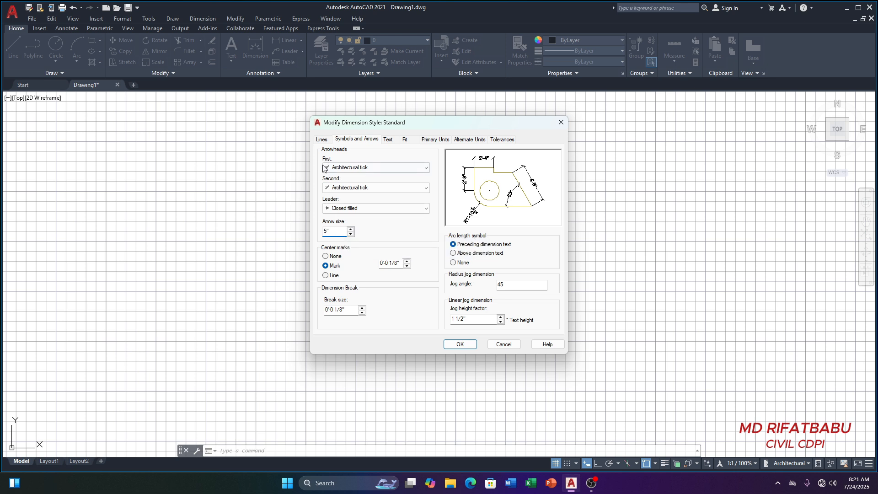
# Set the color, linetype and lineweight of the dimension lines to ByLayer
pyautogui.click(322, 140)
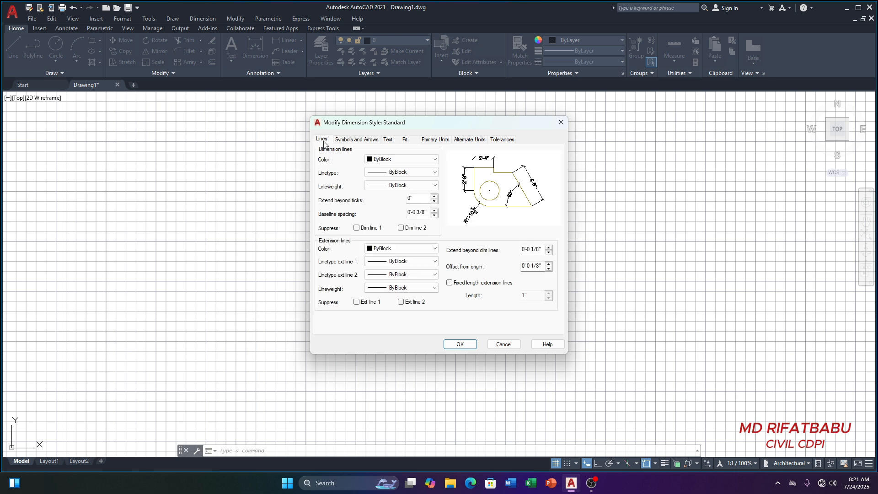
pyautogui.click(396, 160)
pyautogui.click(395, 169)
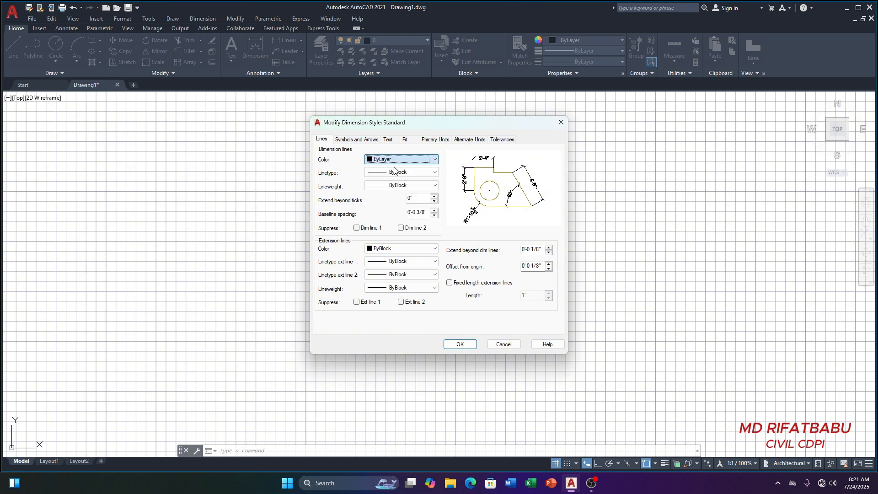
pyautogui.click(396, 172)
pyautogui.click(396, 181)
pyautogui.click(396, 185)
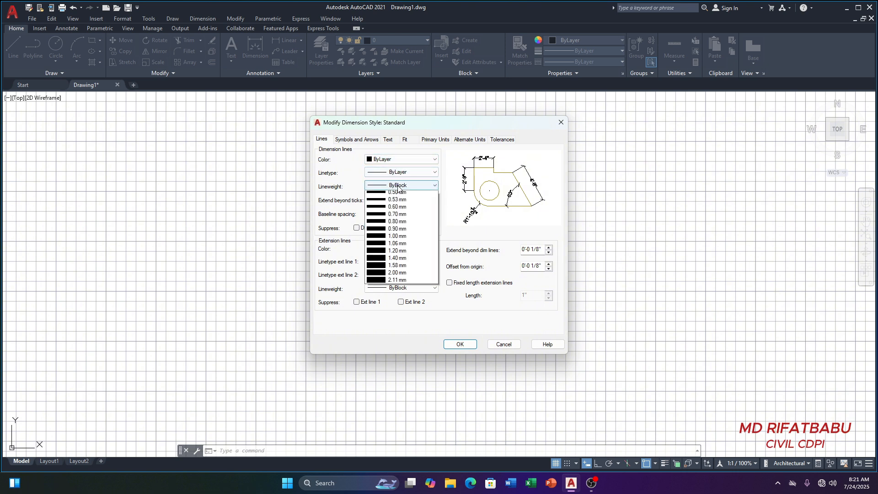
pyautogui.click(396, 193)
# Set the extension lines' color, both linetypes and lineweight to ByLayer
pyautogui.click(402, 249)
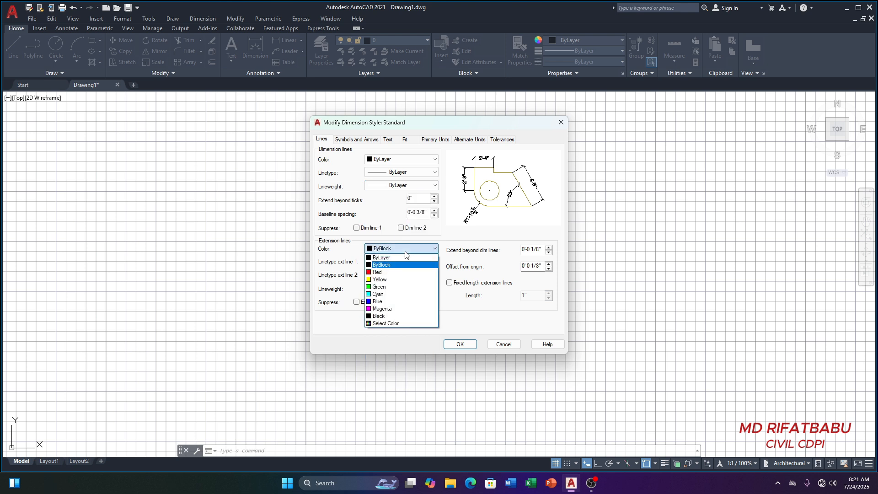
pyautogui.click(396, 257)
pyautogui.click(402, 261)
pyautogui.click(403, 270)
pyautogui.click(401, 274)
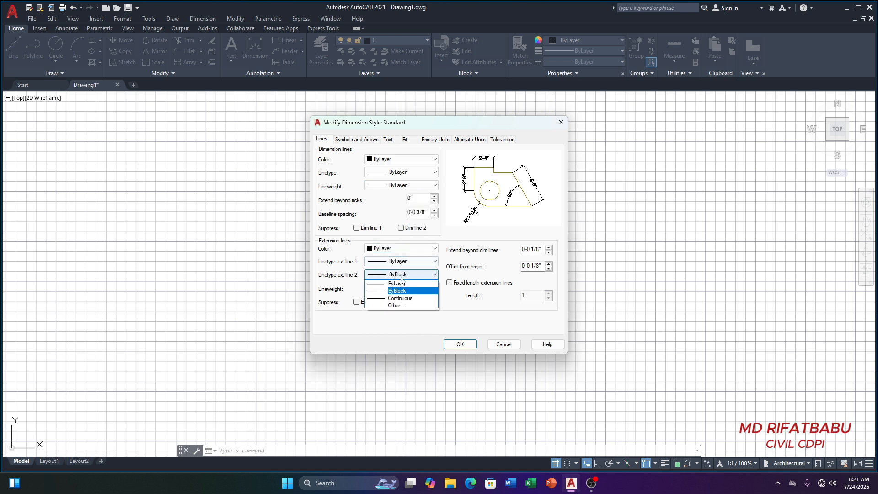
pyautogui.click(401, 284)
pyautogui.click(402, 291)
pyautogui.click(401, 297)
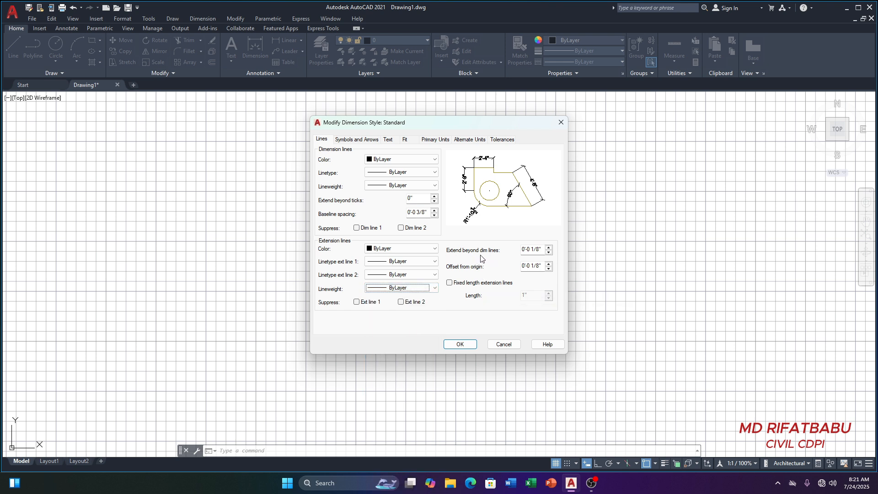
# Set the extension lines to extend 5" beyond the dimension lines and offset 5" from the origin
pyautogui.moveTo(541, 250); pyautogui.dragTo(472, 257)
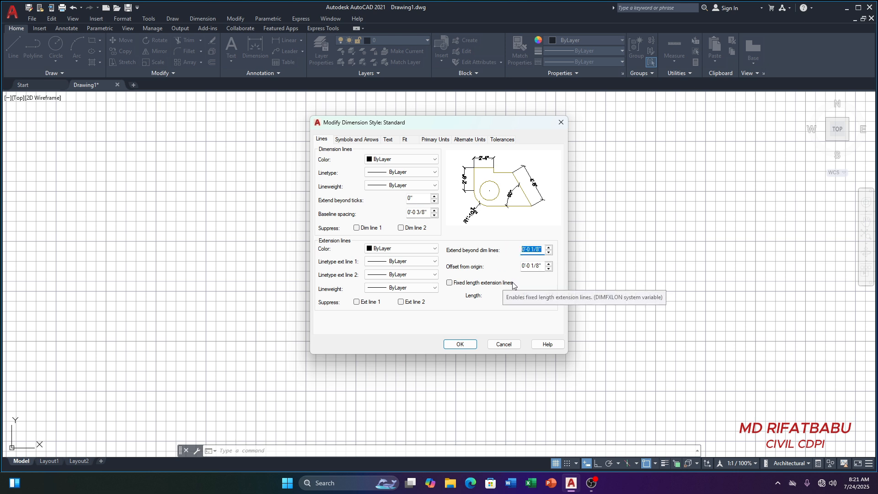
pyautogui.write('5')
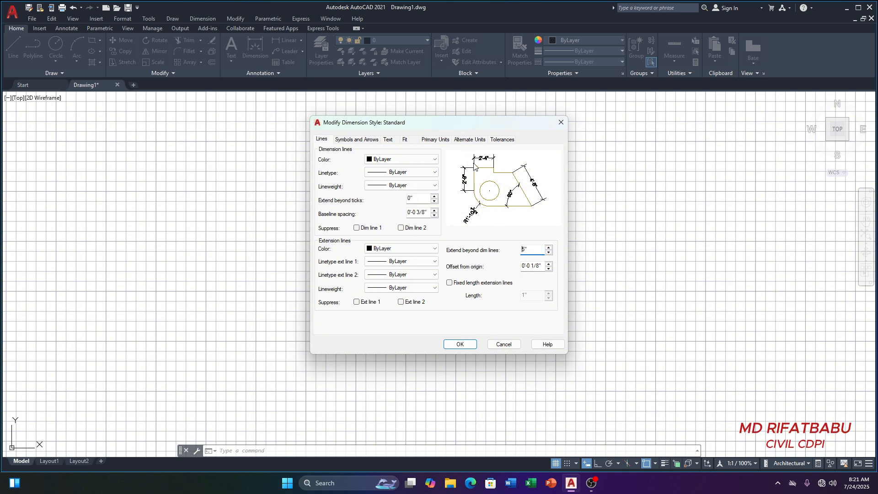
pyautogui.write('0')
pyautogui.write('5')
pyautogui.moveTo(542, 266); pyautogui.dragTo(494, 267)
pyautogui.write('5"')
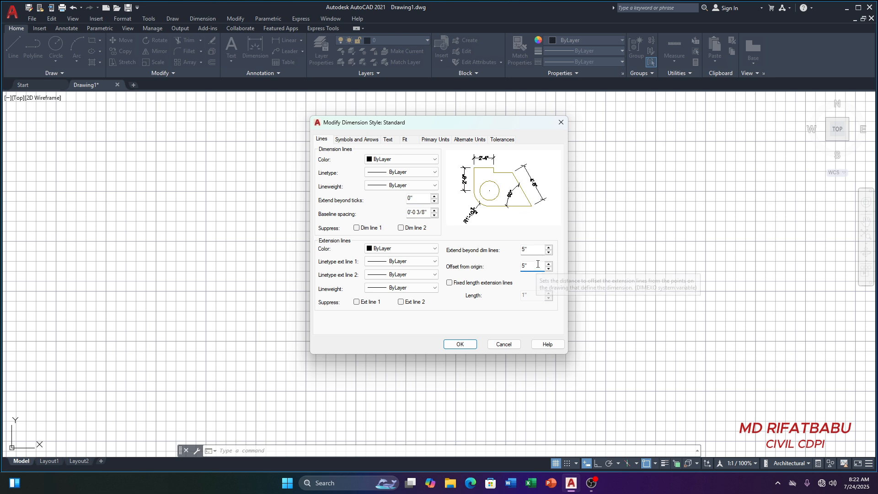
# Apply the dimension style changes, make the Standard style current and close the Dimension Style Manager
pyautogui.click(460, 345)
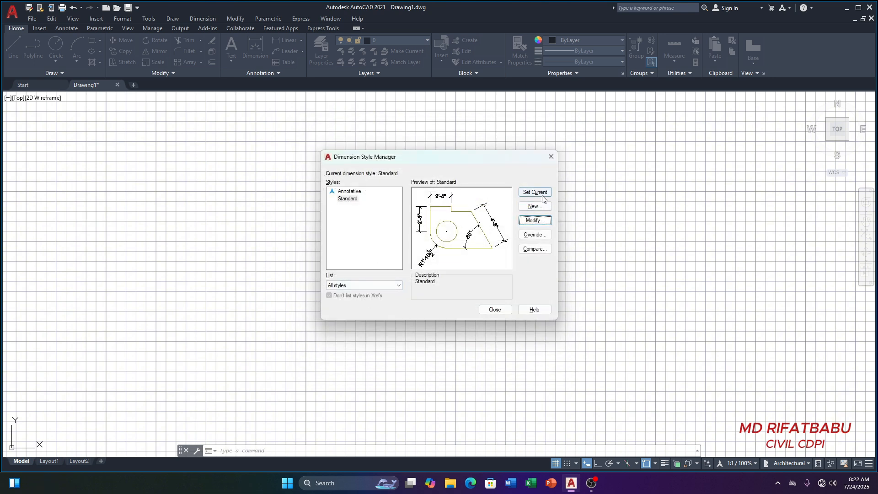
pyautogui.click(543, 193)
pyautogui.click(496, 310)
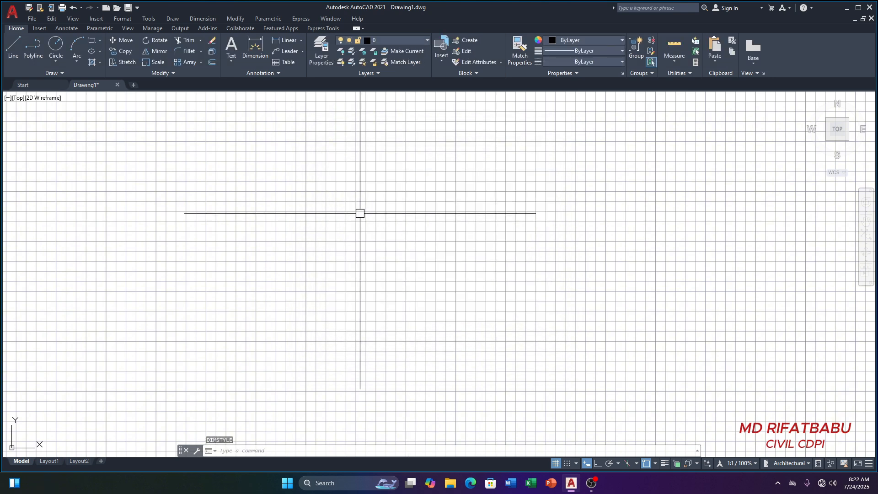
pyautogui.scroll(-1, 380, 291)
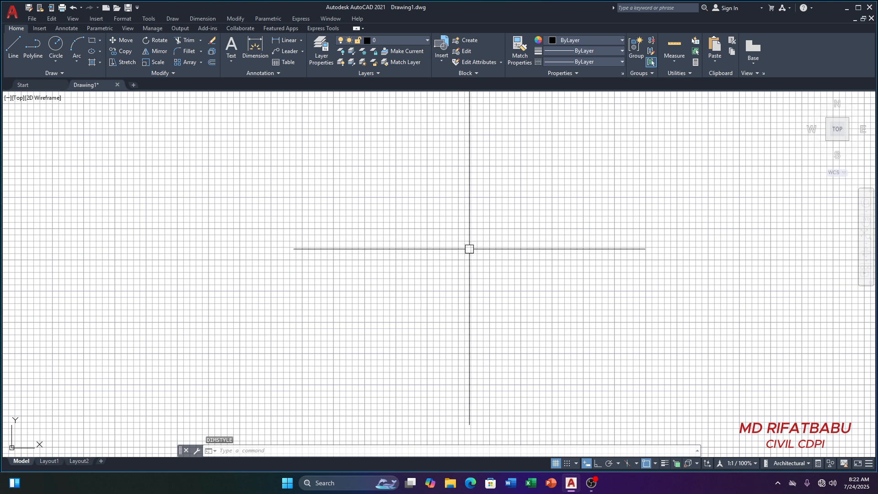
pyautogui.press('Escape')
pyautogui.press('Escape')
pyautogui.press('Escape')
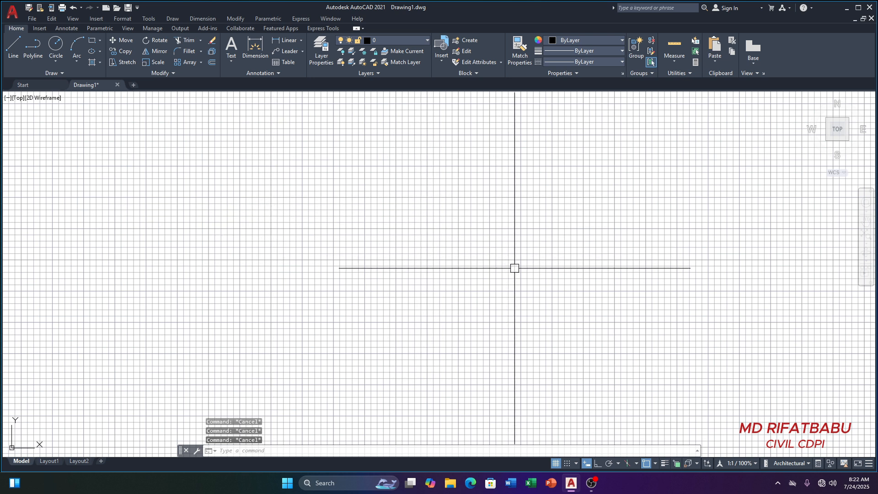
pyautogui.write('l')
pyautogui.press('Return')
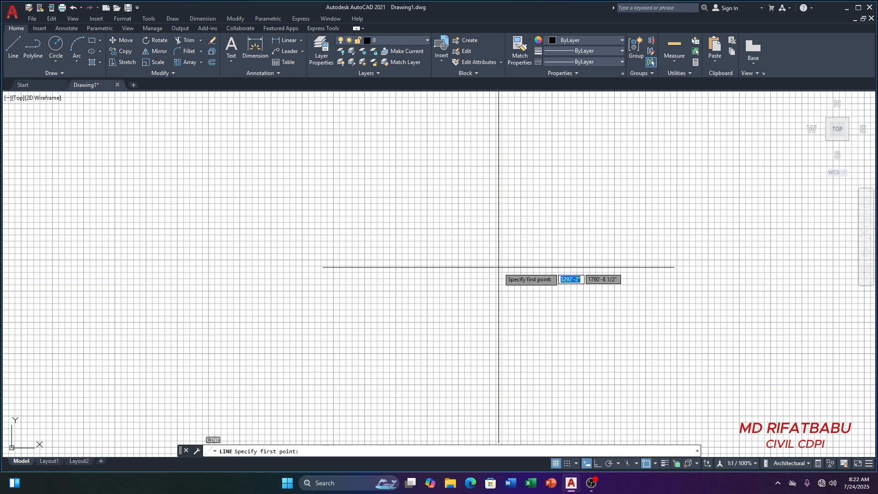
pyautogui.click(334, 284)
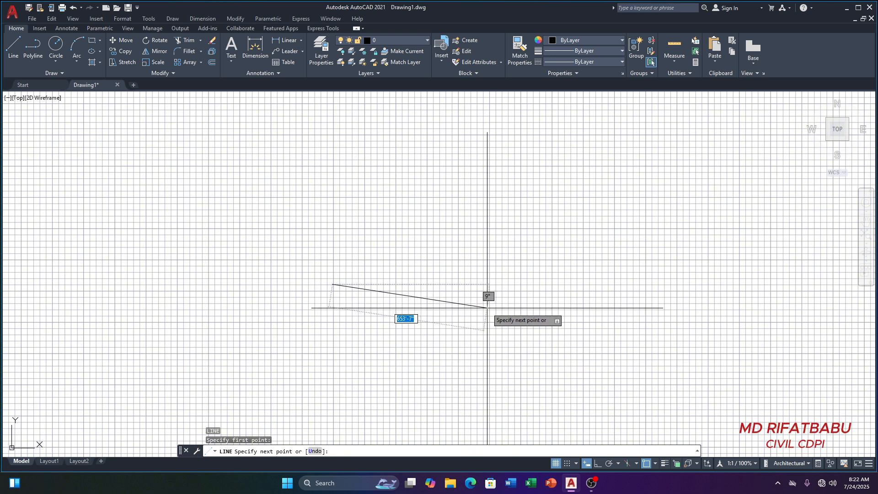
pyautogui.press('Escape')
# Draw a steep trial line upward from the origin 0,0
pyautogui.write('l')
pyautogui.press('Return')
pyautogui.write('0')
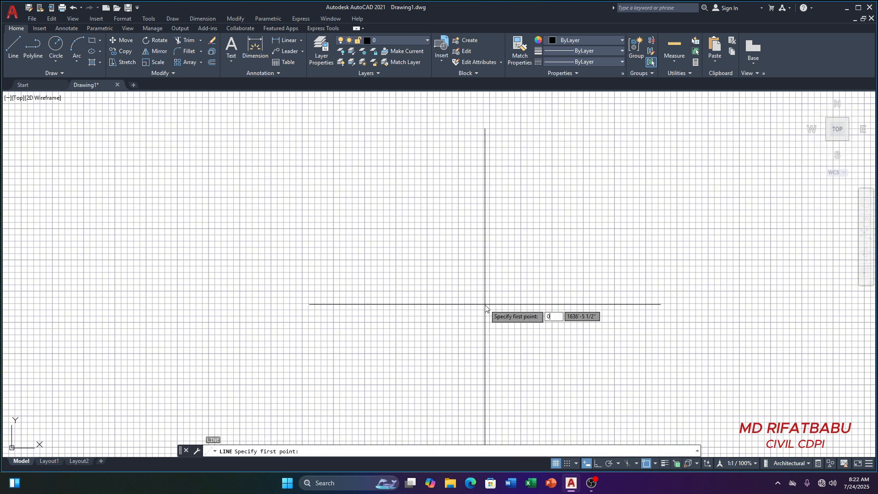
pyautogui.write(',0')
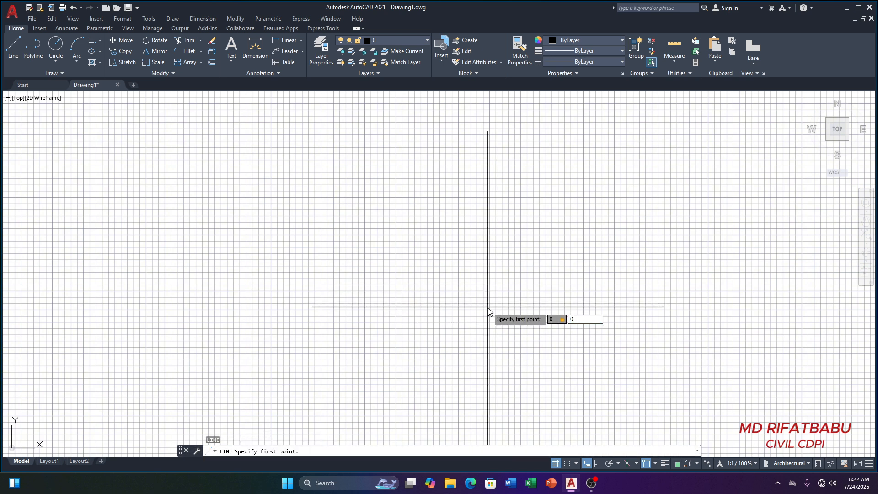
pyautogui.press('Return')
pyautogui.scroll(-6, 595, 230)
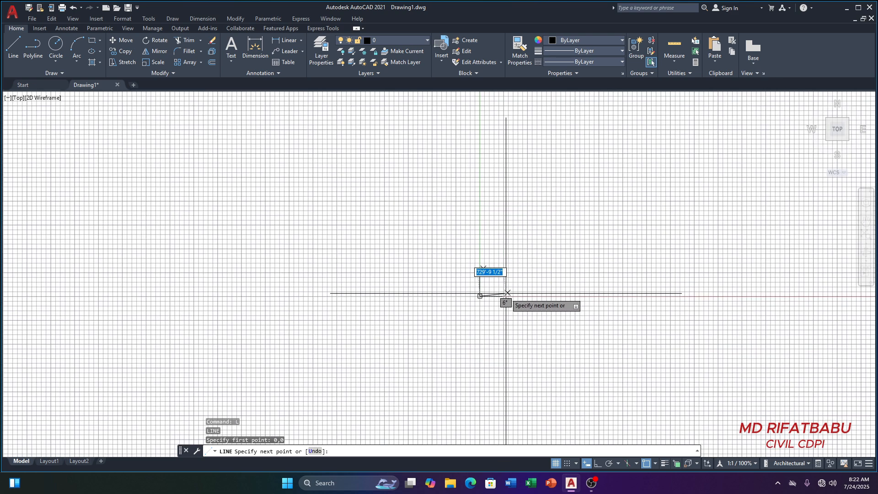
pyautogui.scroll(6, 500, 285)
pyautogui.scroll(10, 371, 341)
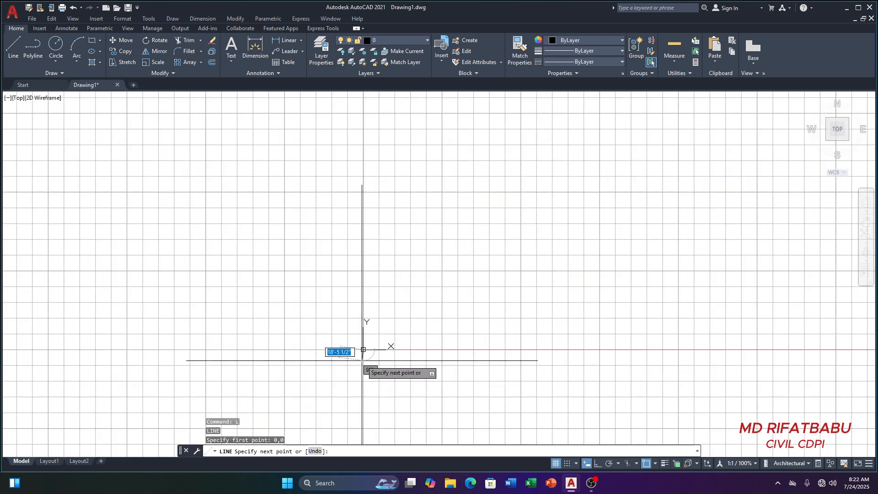
pyautogui.scroll(-5, 334, 312)
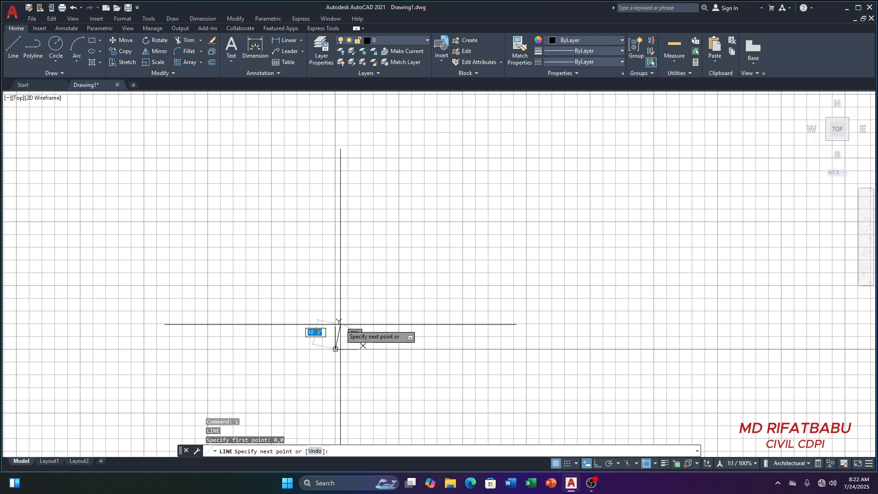
pyautogui.click(337, 282)
pyautogui.press('Escape')
# Turn off showing the UCS icon at the origin
pyautogui.scroll(7, 341, 354)
pyautogui.scroll(2, 341, 354)
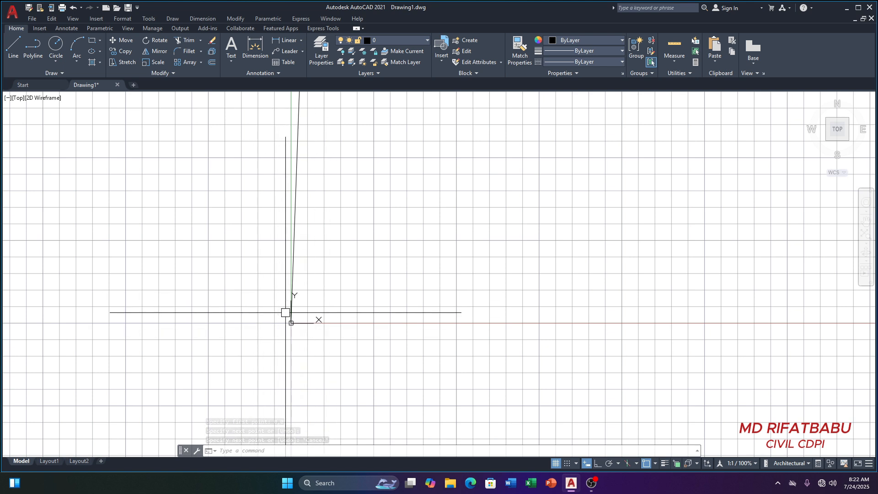
pyautogui.rightClick(302, 325)
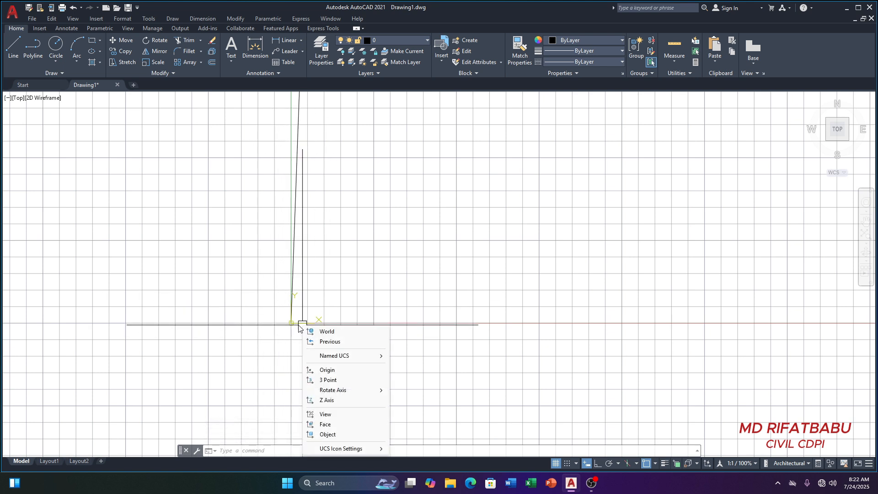
pyautogui.click(299, 326)
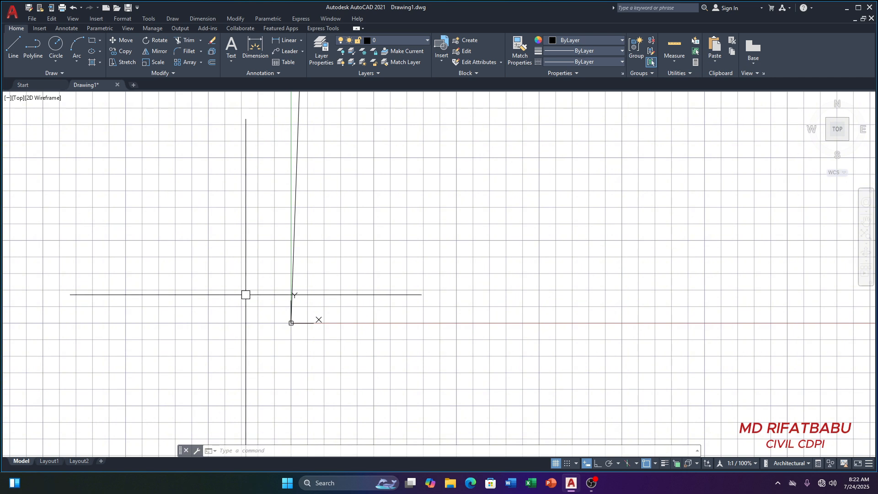
pyautogui.rightClick(302, 325)
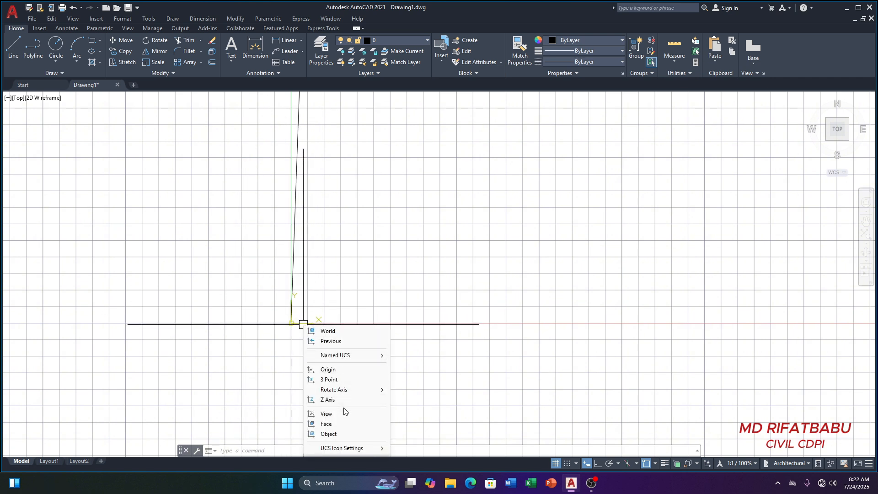
pyautogui.moveTo(348, 448)
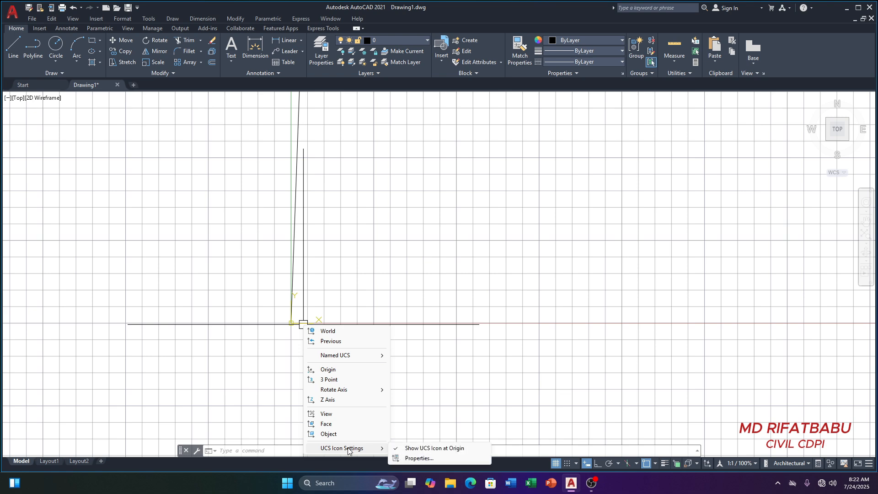
pyautogui.click(394, 449)
# Erase the steep trial line that starts at the origin
pyautogui.scroll(-3, 380, 253)
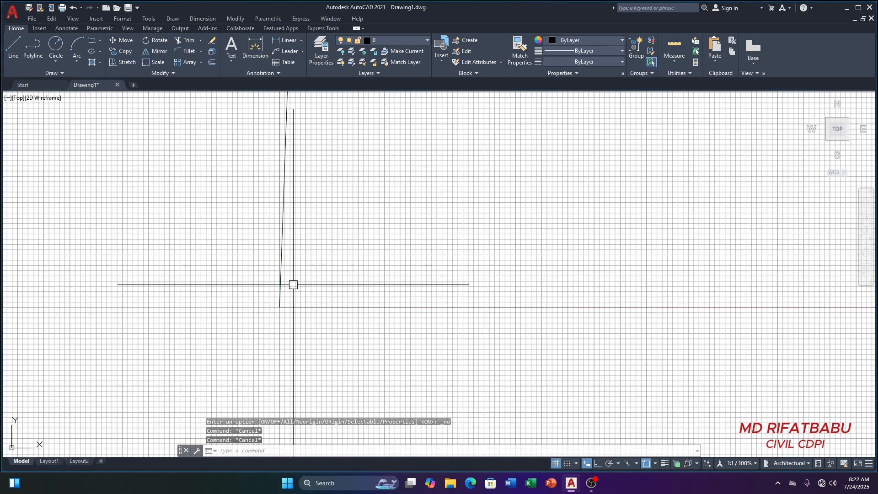
pyautogui.click(293, 284)
pyautogui.click(226, 278)
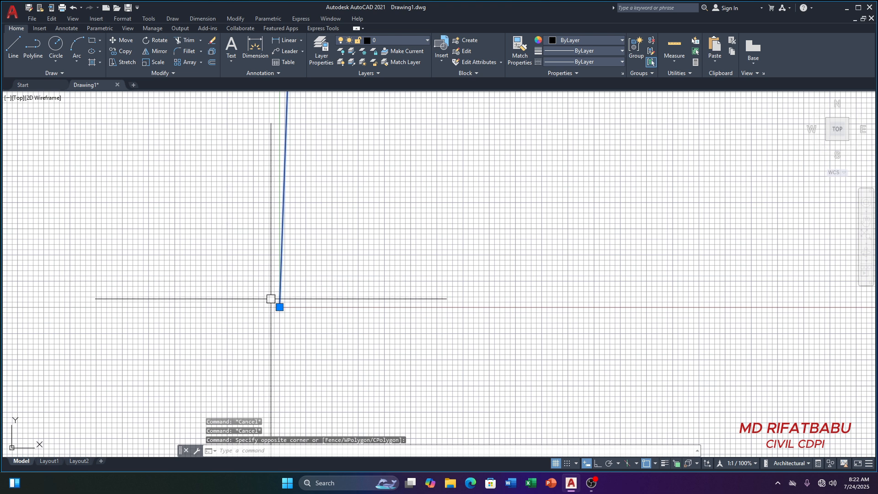
pyautogui.press('Delete')
# Draw a 20' horizontal line to the right from the origin 0,0 with Ortho mode on
pyautogui.press('l')
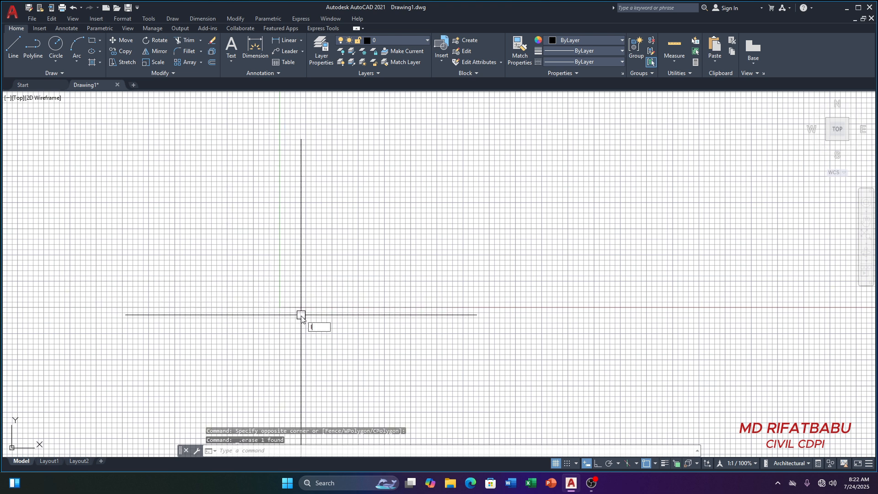
pyautogui.press('Return')
pyautogui.write('0')
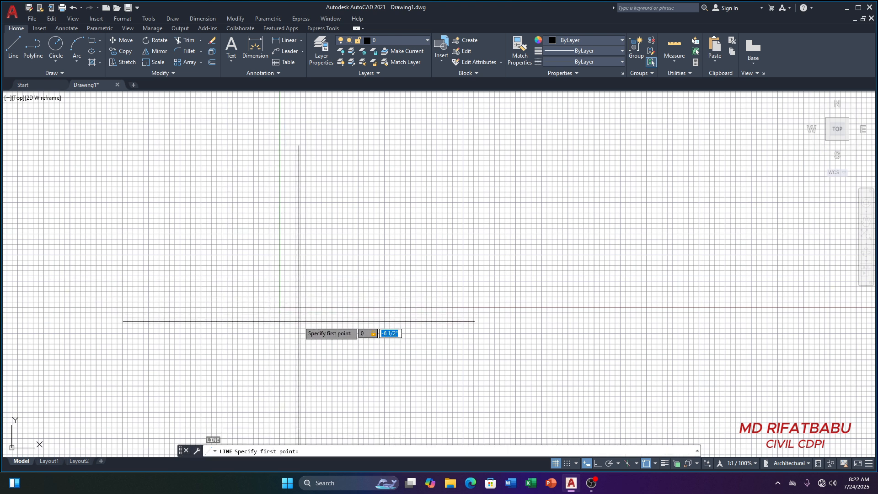
pyautogui.press('Tab')
pyautogui.write('0')
pyautogui.press('Return')
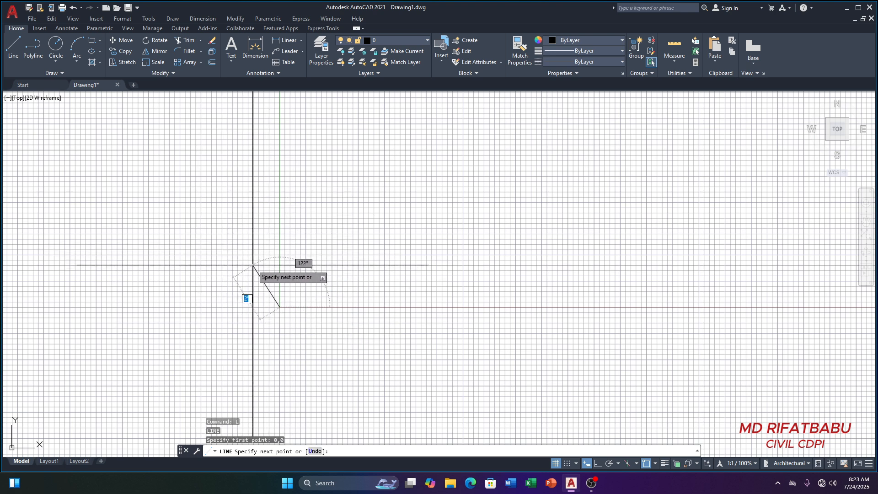
pyautogui.press('F8')
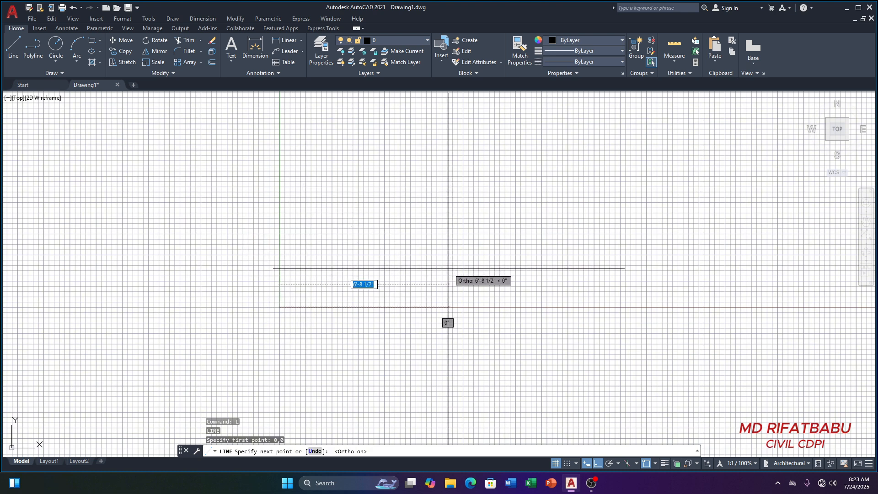
pyautogui.write("20'")
pyautogui.press('Return')
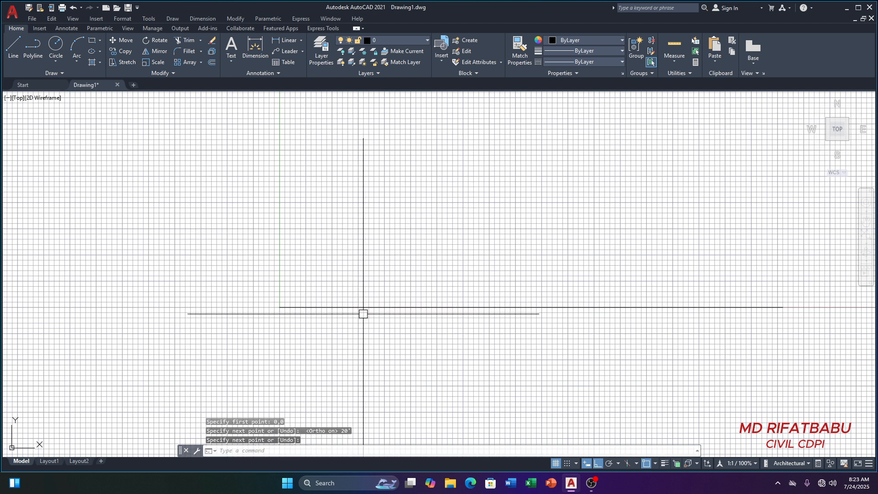
# Turn off the drawing grid display
pyautogui.press('Escape')
pyautogui.click(556, 464)
pyautogui.press('Escape')
pyautogui.press('Escape')
pyautogui.press('Escape')
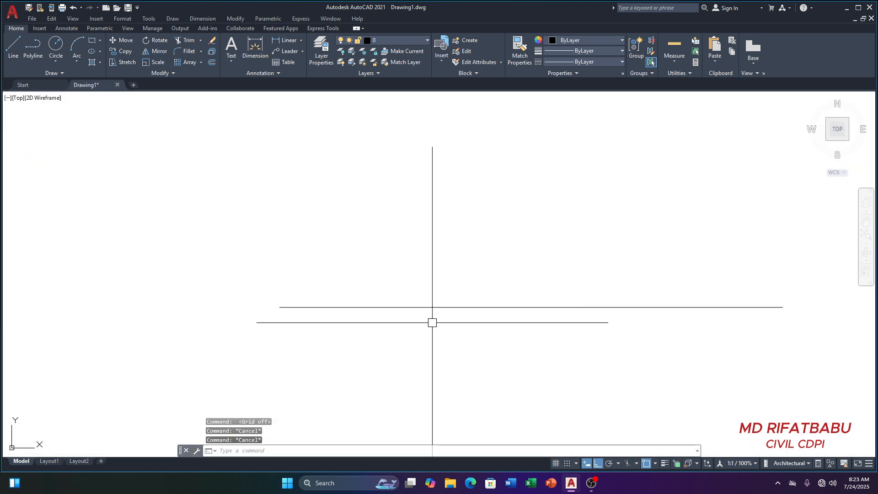
# Add a linear dimension above the horizontal line, measured between its two endpoints
pyautogui.write('dl')
pyautogui.press('Return')
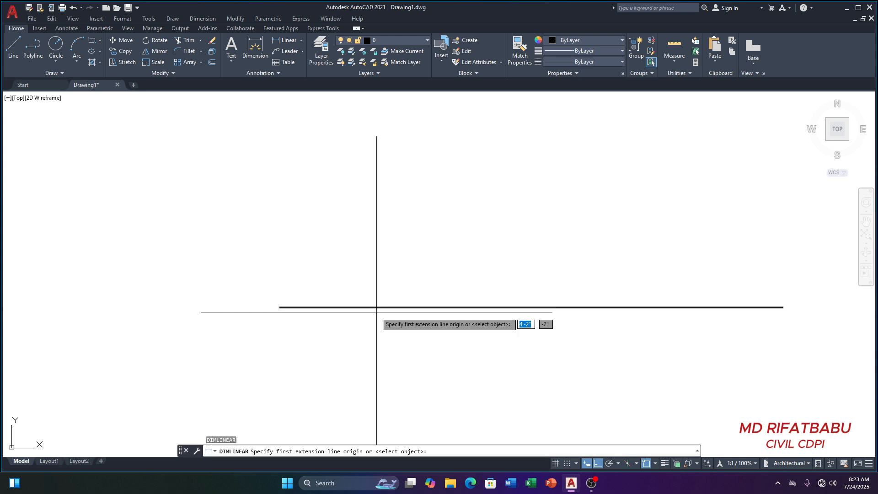
pyautogui.click(280, 307)
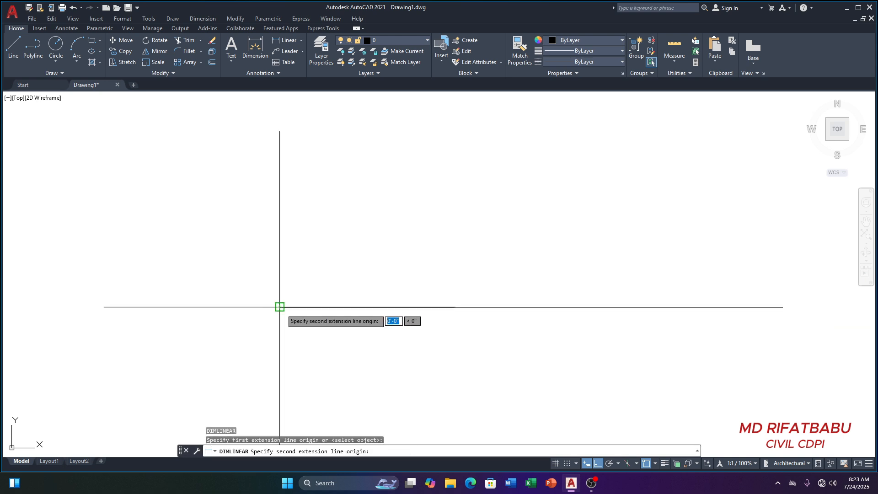
pyautogui.click(783, 307)
pyautogui.click(783, 262)
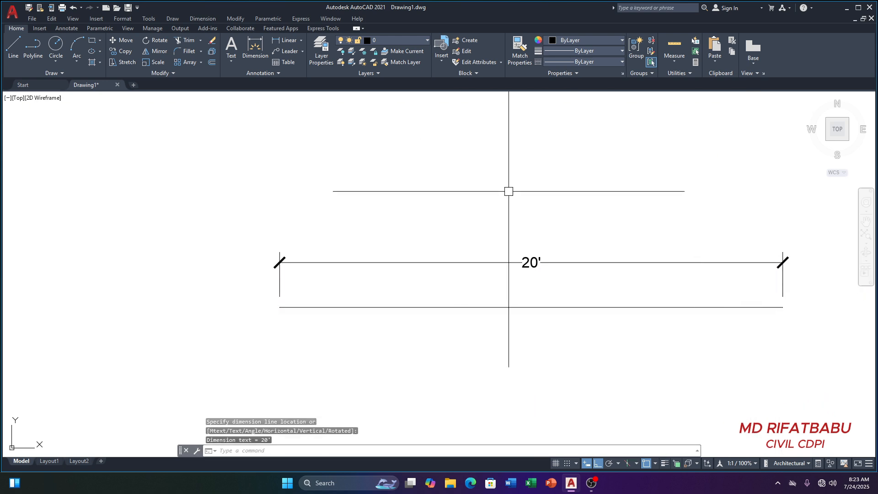
pyautogui.press('Escape')
pyautogui.press('Escape')
pyautogui.press('Escape')
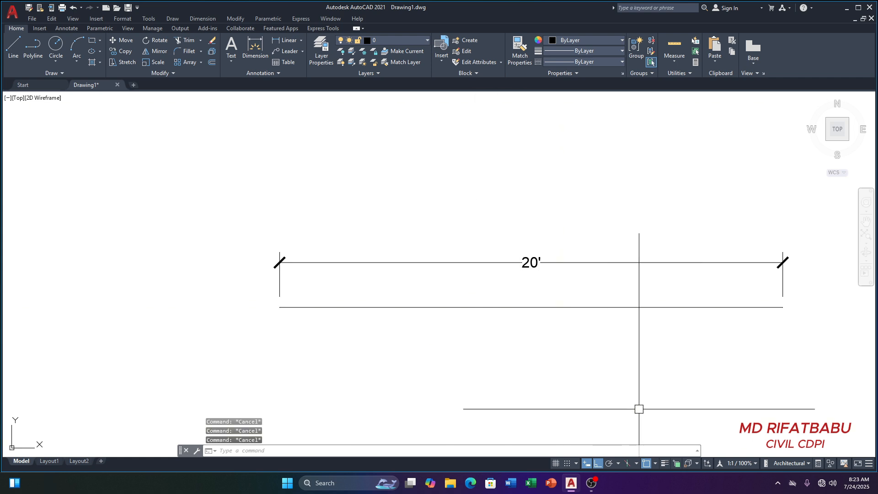
# Select all object snap modes in the drafting settings and accept them
pyautogui.write('s')
pyautogui.press('Return')
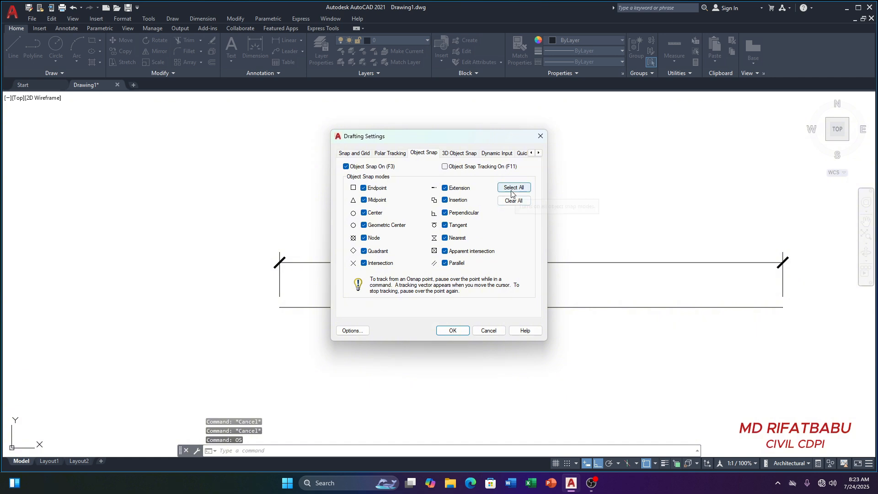
pyautogui.click(453, 331)
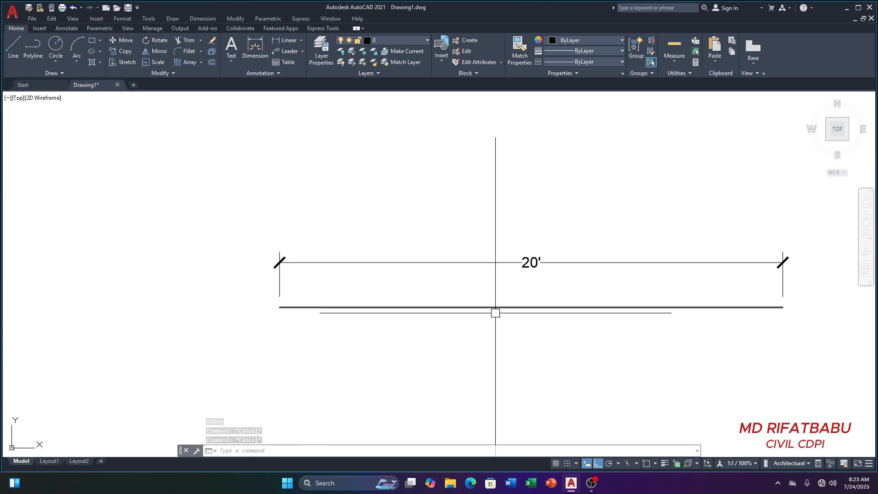
pyautogui.press('Escape')
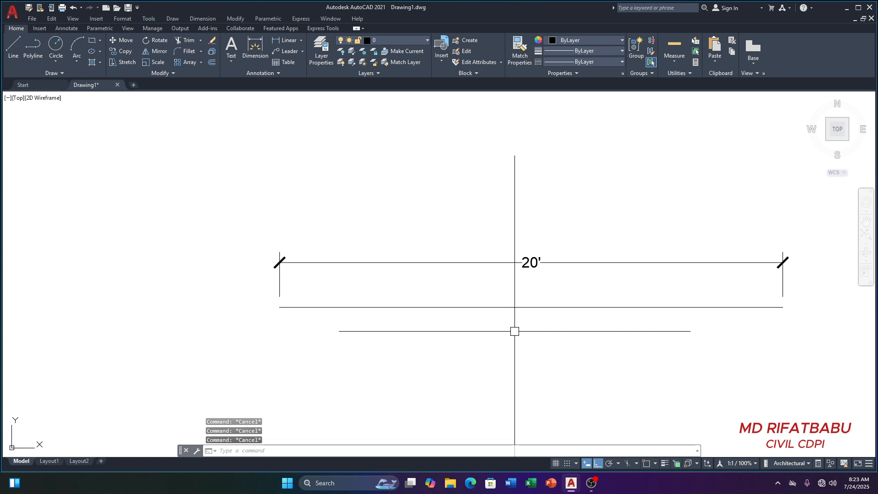
pyautogui.rightClick(515, 331)
pyautogui.click(538, 344)
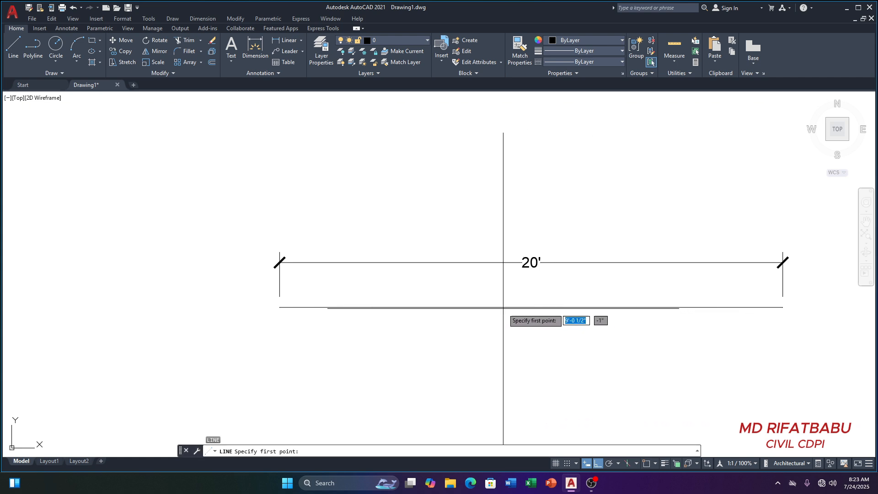
pyautogui.press('Escape')
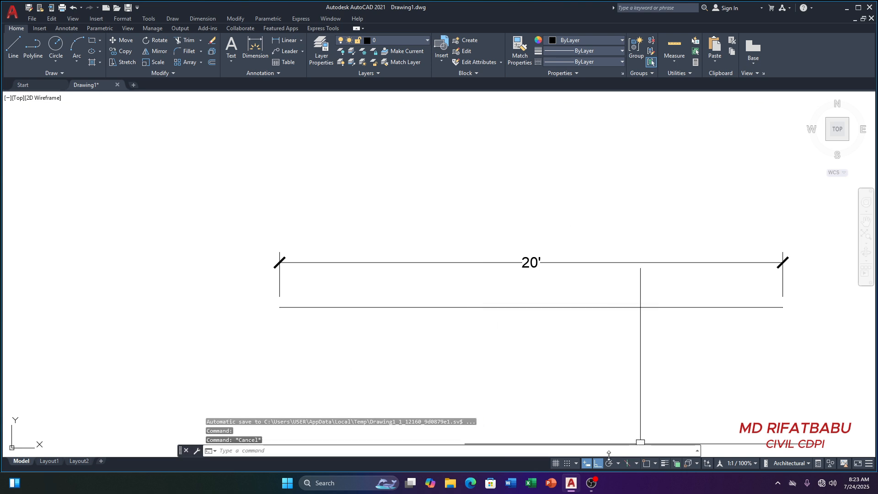
# Turn object snap on in the drafting settings with all snap modes selected
pyautogui.write('os')
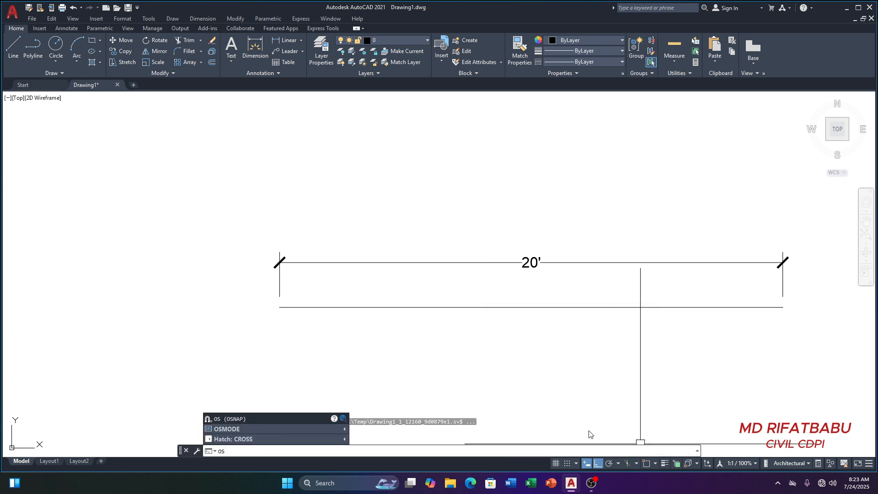
pyautogui.press('Return')
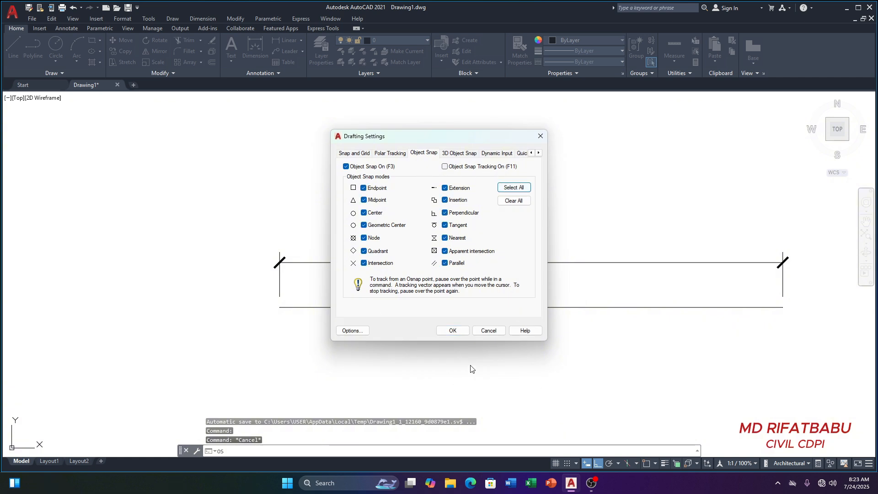
pyautogui.click(459, 333)
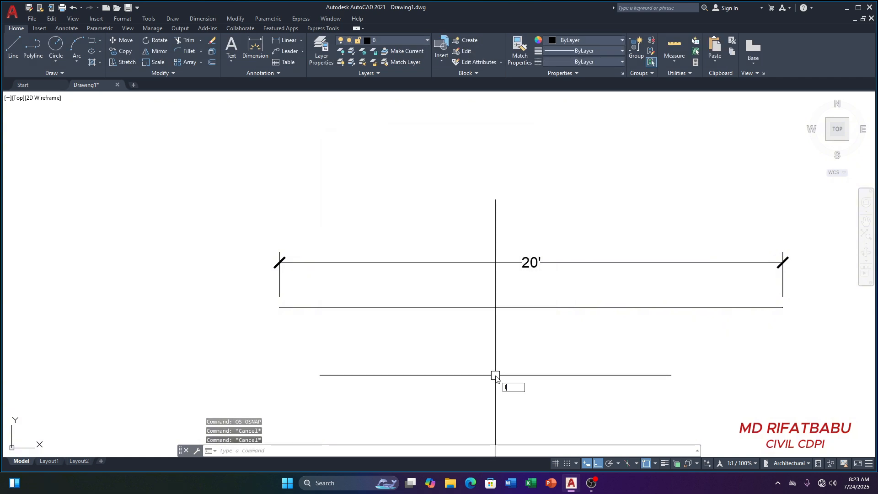
# Draw a vertical line upward from the midpoint of the 20' horizontal line, past the dimension
pyautogui.write('l')
pyautogui.press('Return')
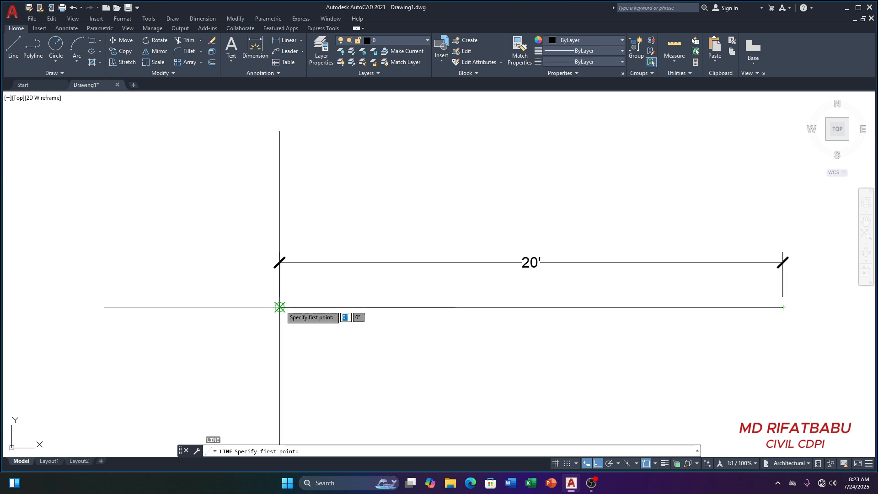
pyautogui.click(530, 307)
pyautogui.click(531, 142)
pyautogui.press('Return')
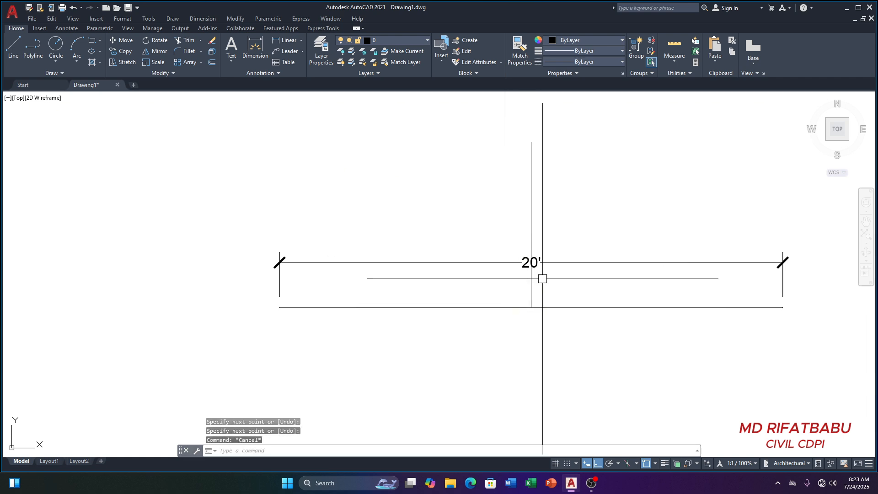
# Erase the vertical line and the linear dimension, keeping the horizontal line
pyautogui.click(535, 215)
pyautogui.click(490, 222)
pyautogui.press('Delete')
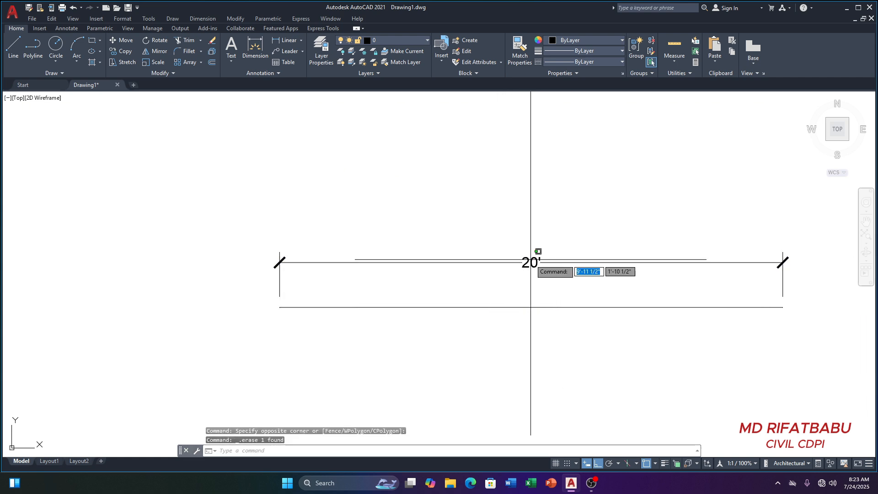
pyautogui.click(529, 264)
pyautogui.press('Delete')
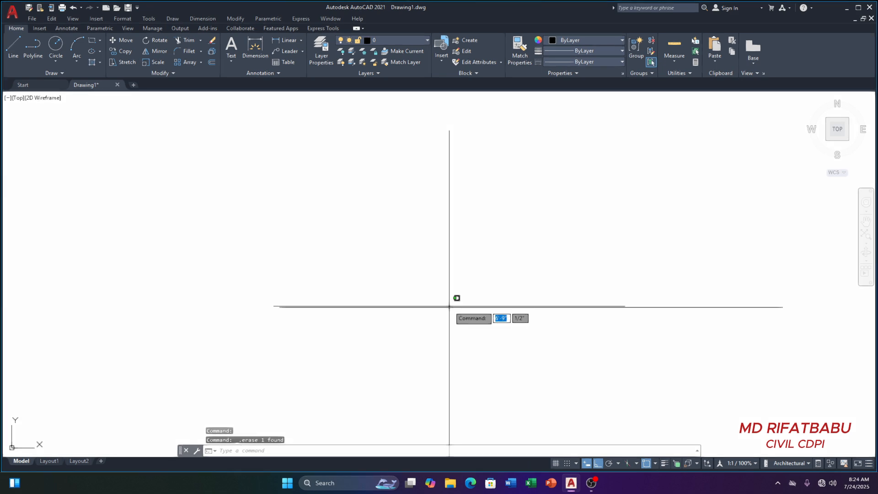